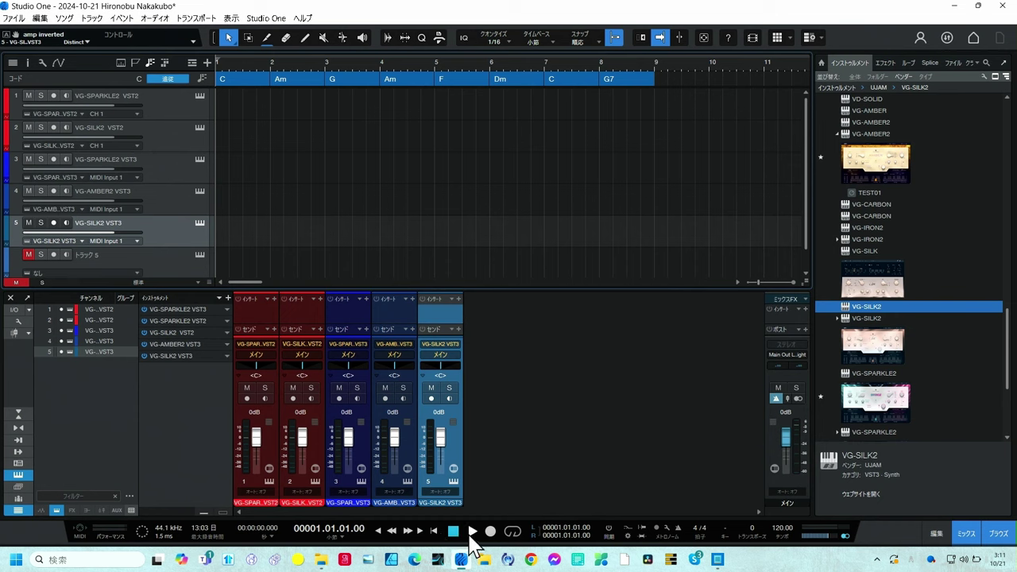
Play the song's C-to-G7 chord progression from bar 1 with no events on the tracks
{"action": "left_click", "coordinate": [472, 531]}
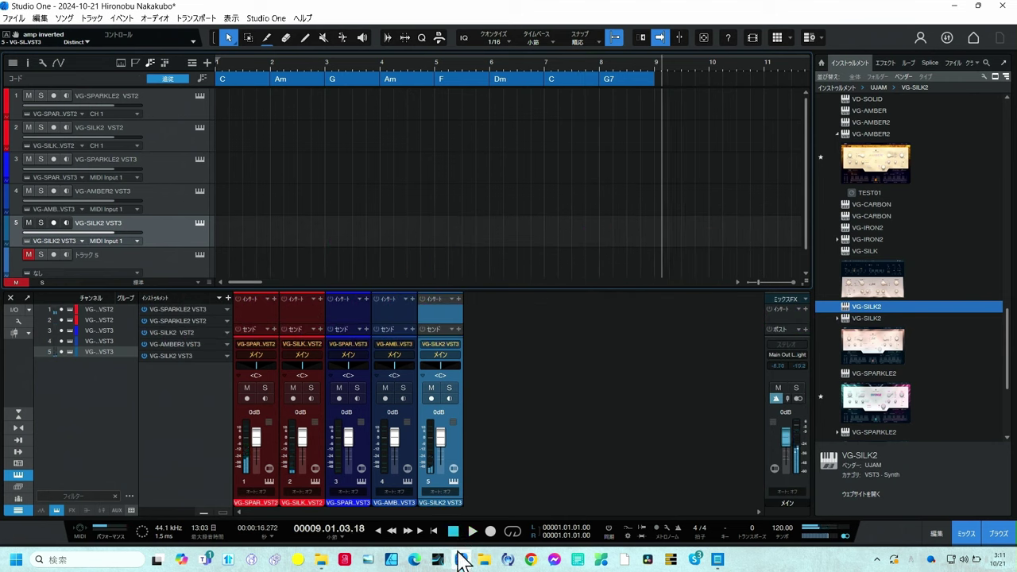
{"action": "mouse_move", "coordinate": [464, 561]}
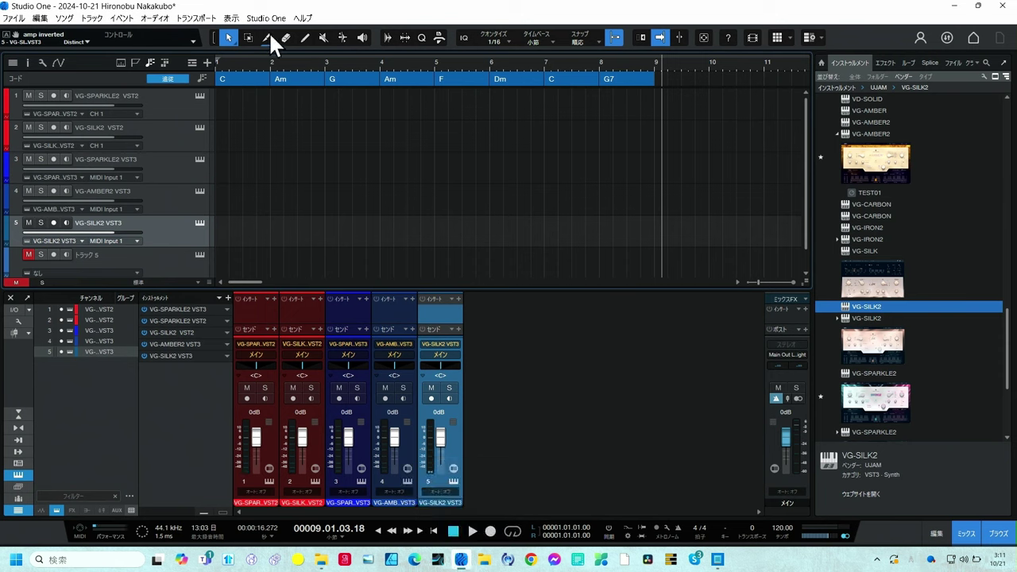
Check plug-in load in the Performance Monitor, hiding and showing the device list again before closing it
{"action": "left_click", "coordinate": [232, 18]}
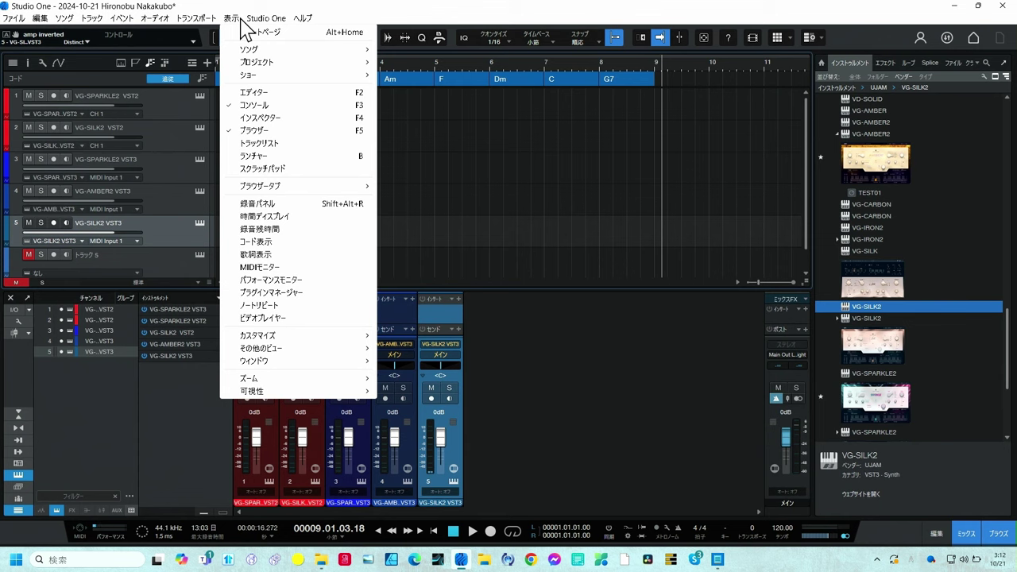
{"action": "left_click", "coordinate": [249, 280]}
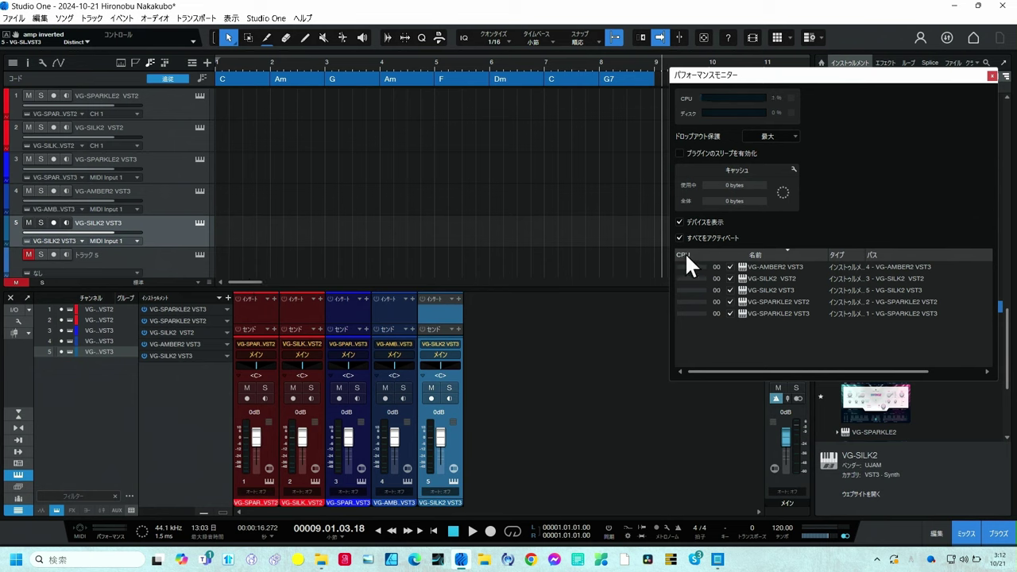
{"action": "left_click", "coordinate": [679, 222]}
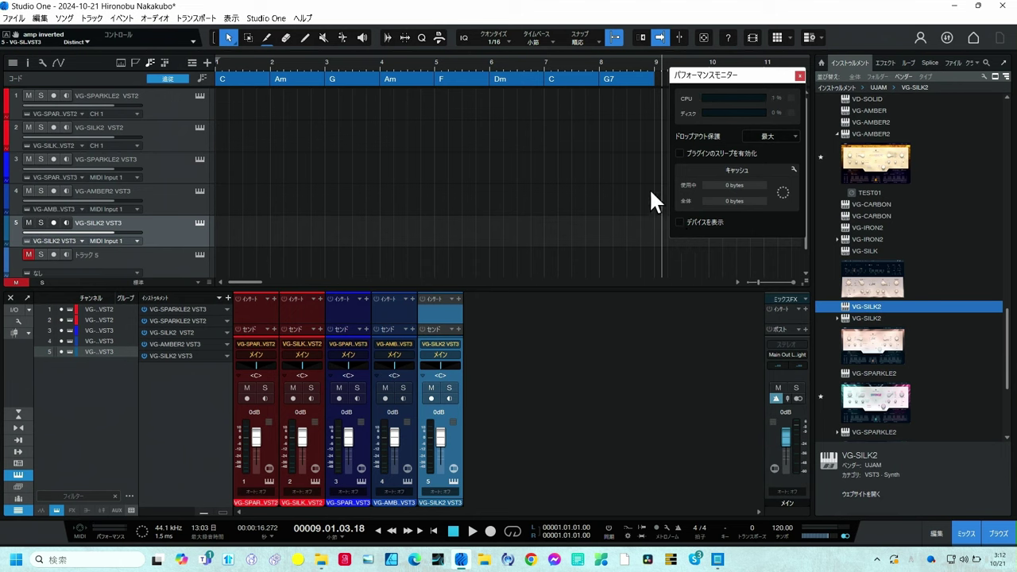
{"action": "left_click", "coordinate": [701, 222]}
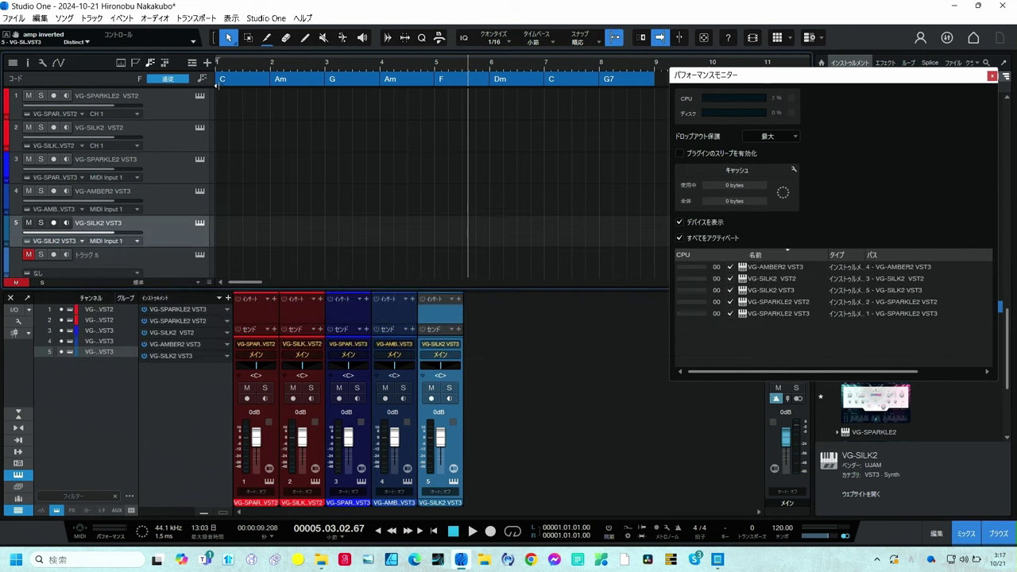
{"action": "left_click", "coordinate": [880, 70]}
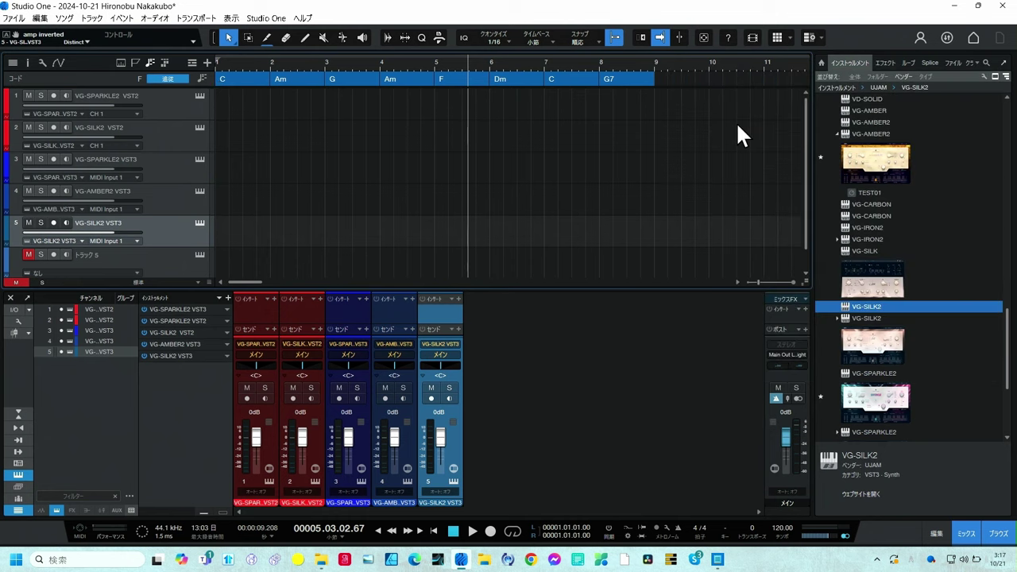
Copy the chord progression from the chord track onto the VG-SPARKLE2 VST3 track as note events
{"action": "left_click_drag", "start_coordinate": [739, 79], "coordinate": [239, 165]}
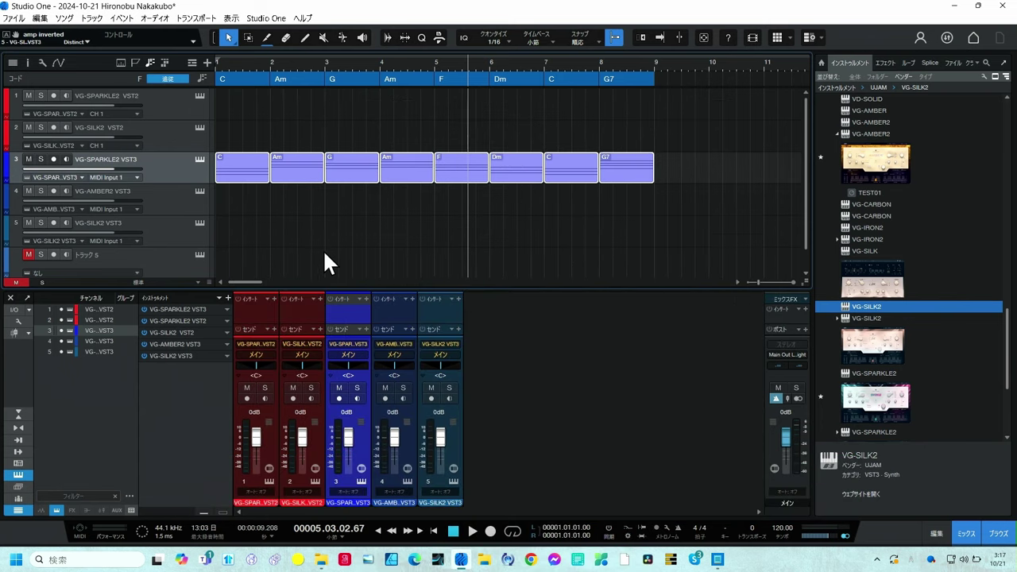
Add the VST2 version of VG-CARBON on a new instrument track and update its plug-in thumbnail
{"action": "left_click", "coordinate": [868, 216]}
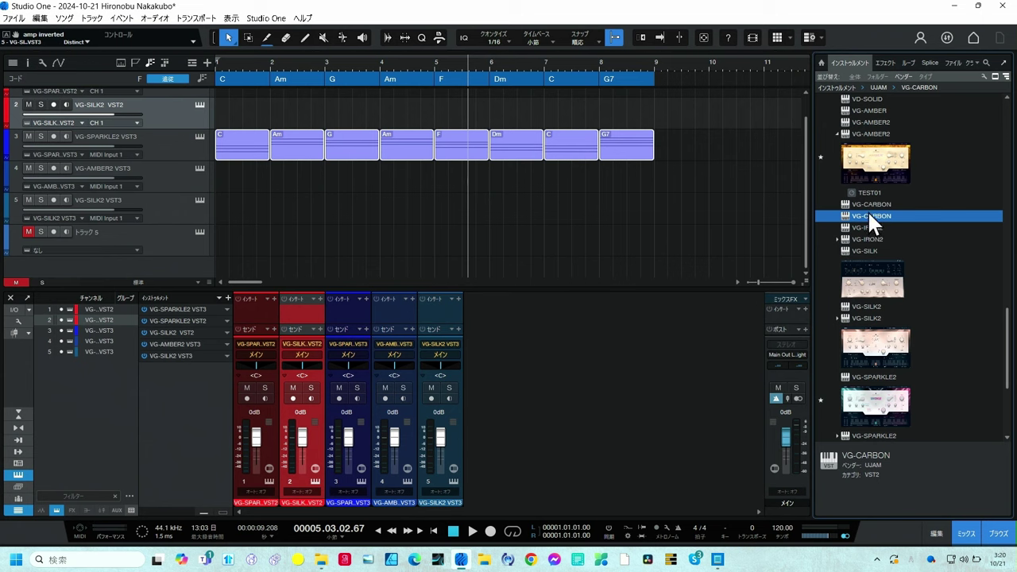
{"action": "left_click_drag", "start_coordinate": [867, 209], "coordinate": [177, 258]}
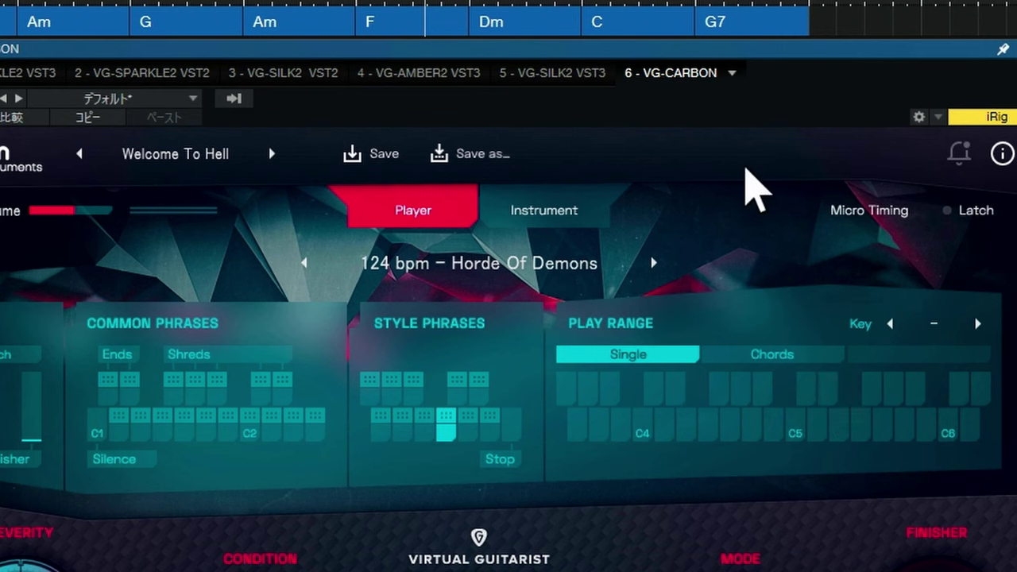
{"action": "left_click", "coordinate": [733, 74]}
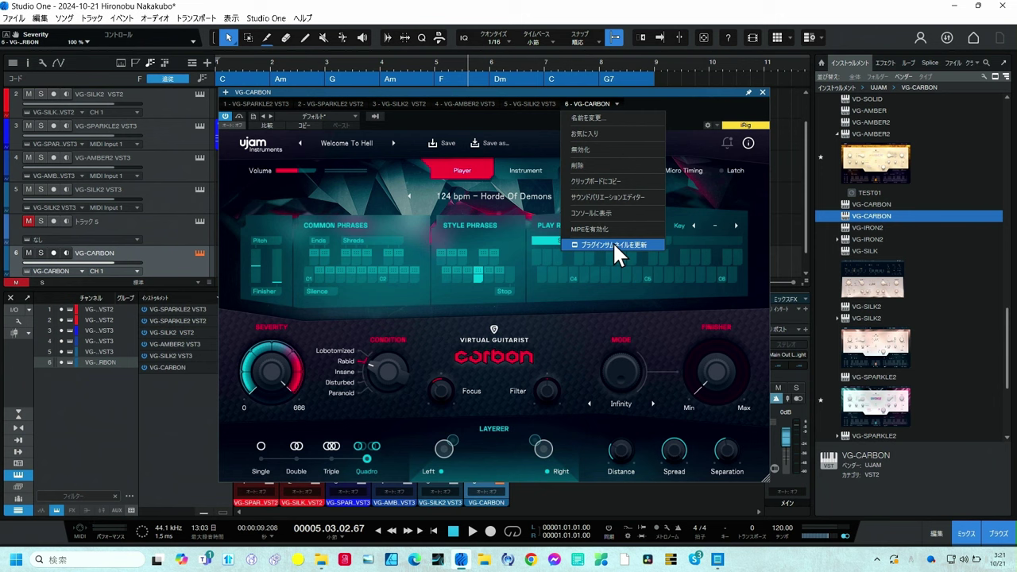
{"action": "left_click", "coordinate": [616, 247]}
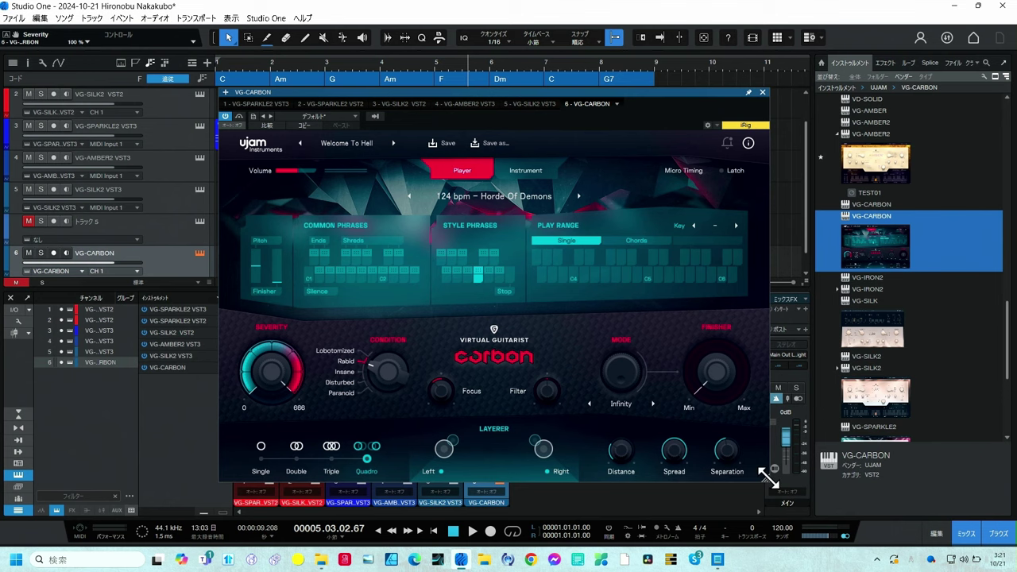
Shrink the VG-CARBON plug-in window and update its browser thumbnail at that size
{"action": "left_click_drag", "start_coordinate": [768, 477], "coordinate": [581, 303]}
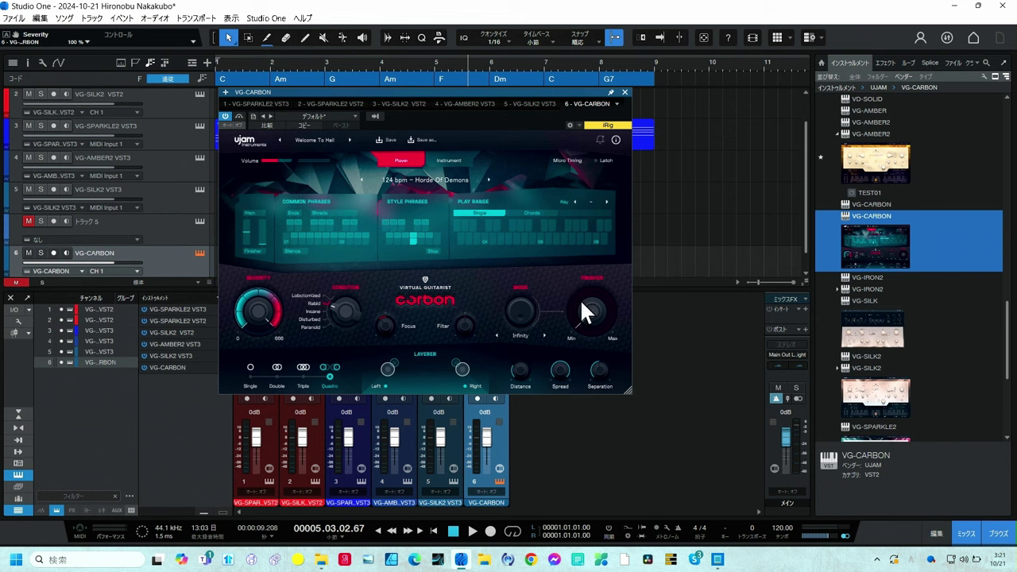
{"action": "left_click", "coordinate": [616, 102]}
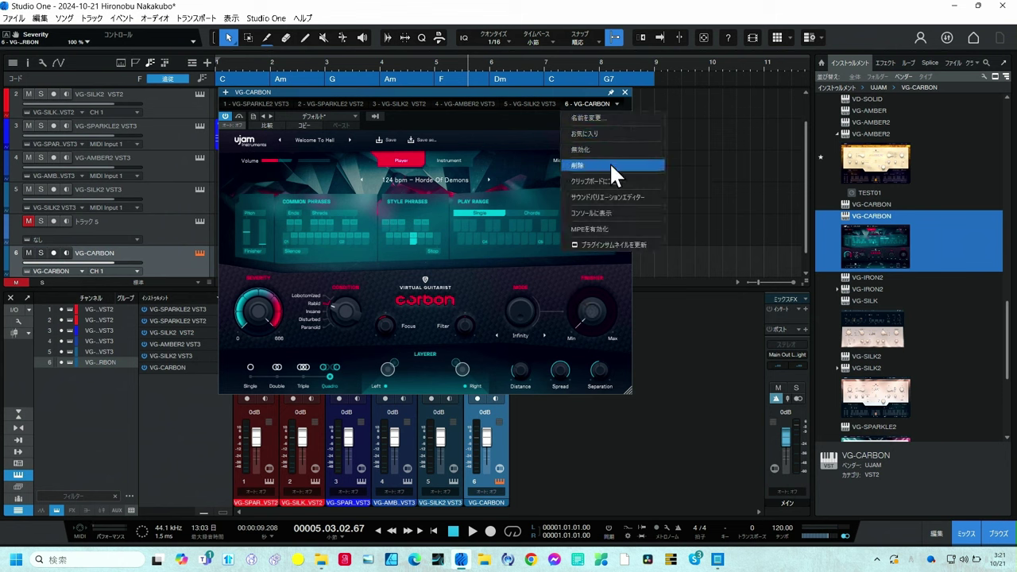
{"action": "left_click", "coordinate": [608, 245]}
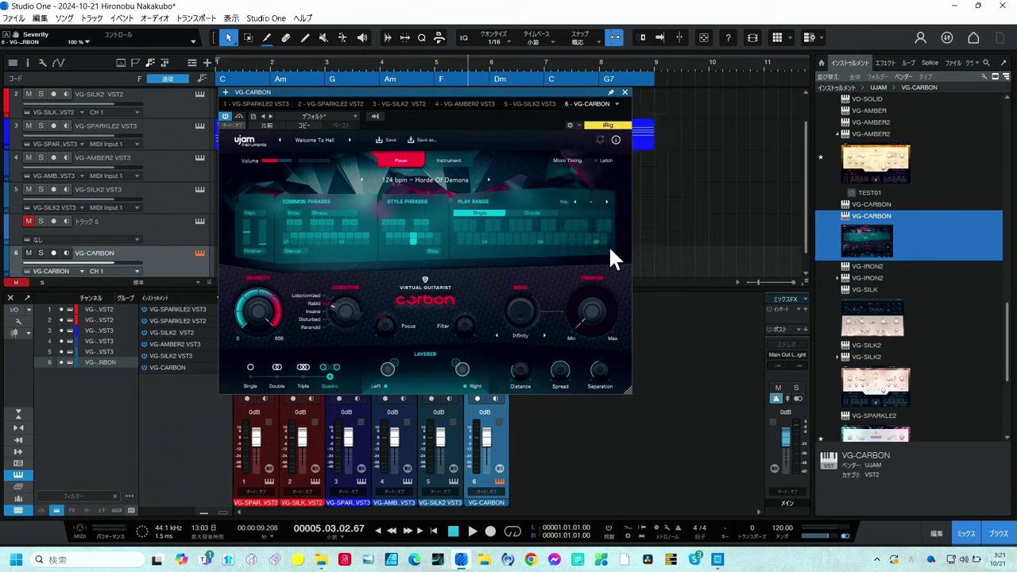
Reposition and enlarge the VG-CARBON plug-in window, and update its thumbnail at the larger size
{"action": "left_click_drag", "start_coordinate": [469, 112], "coordinate": [349, 23]}
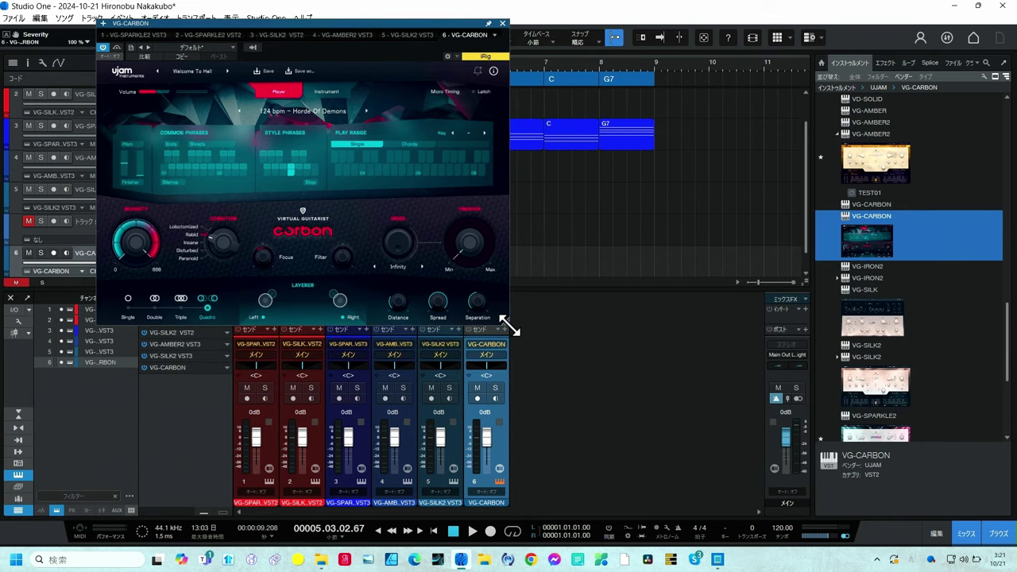
{"action": "left_click_drag", "start_coordinate": [507, 325], "coordinate": [647, 414]}
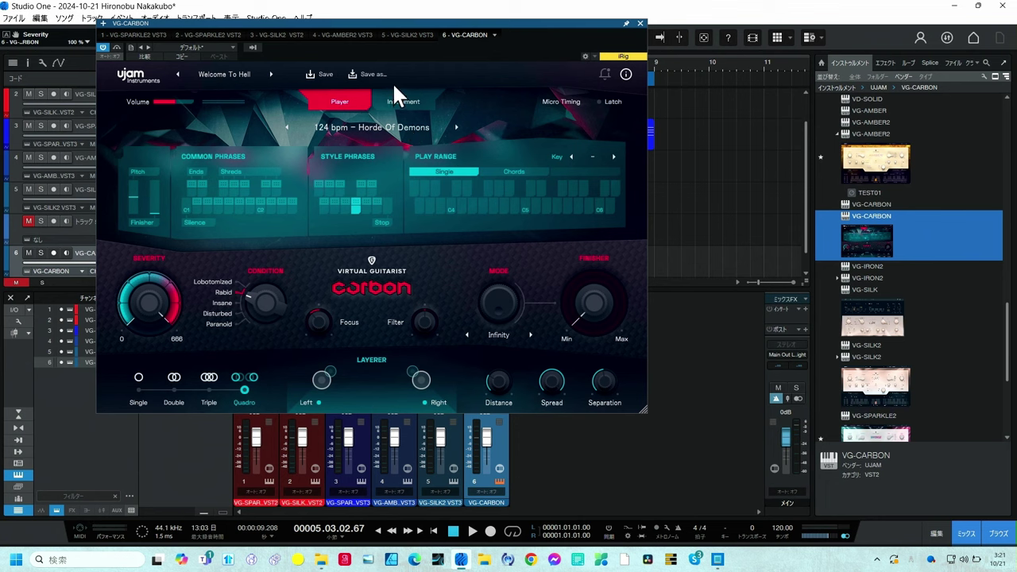
{"action": "left_click", "coordinate": [493, 35]}
{"action": "left_click", "coordinate": [483, 173]}
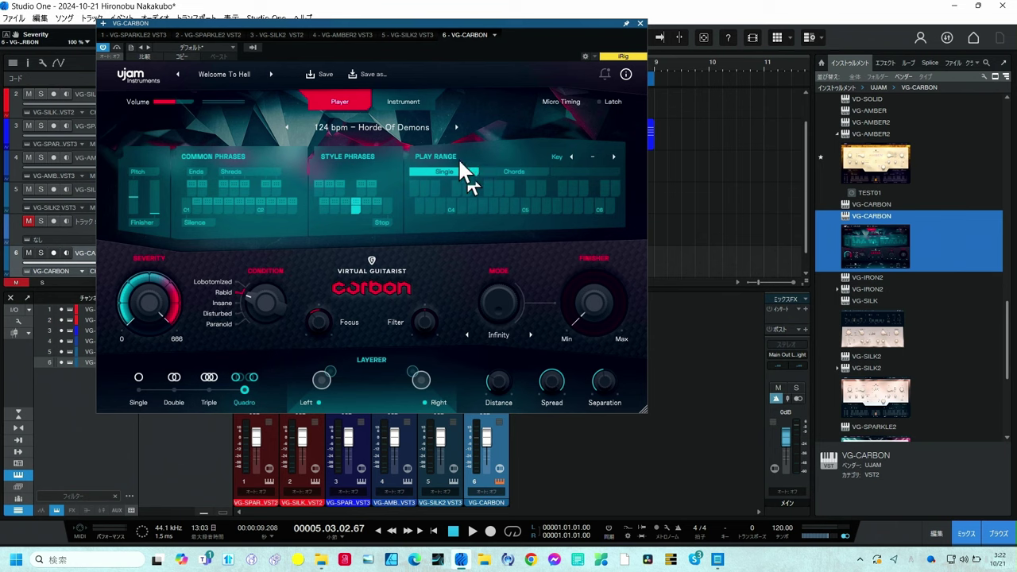
Rename the VG-CARBON plug-in device to VG-CARBON VST3 and close its window
{"action": "left_click", "coordinate": [493, 34]}
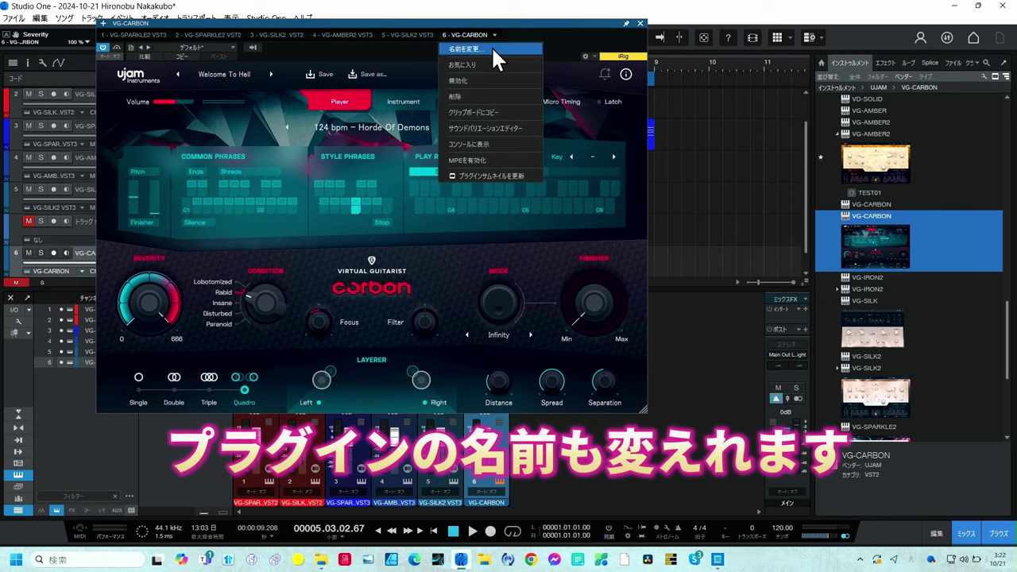
{"action": "left_click", "coordinate": [493, 49]}
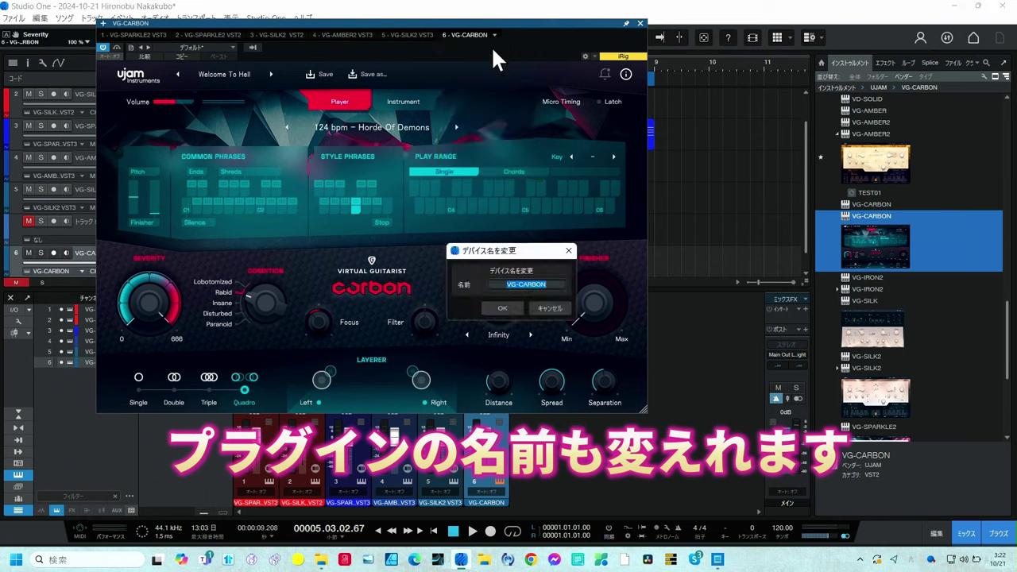
{"action": "left_click", "coordinate": [559, 284]}
{"action": "type", "text": "V"}
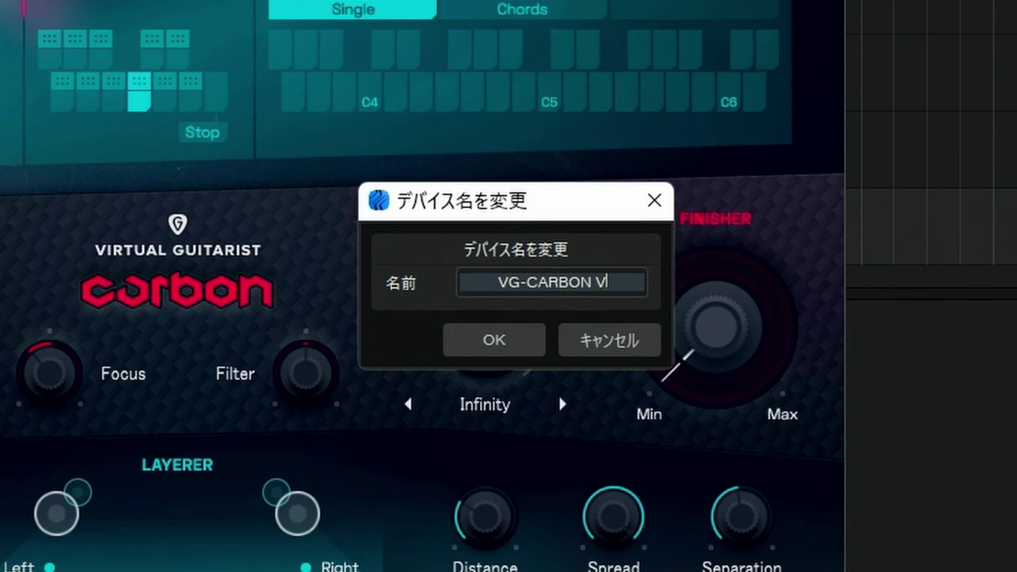
{"action": "type", "text": "ST3"}
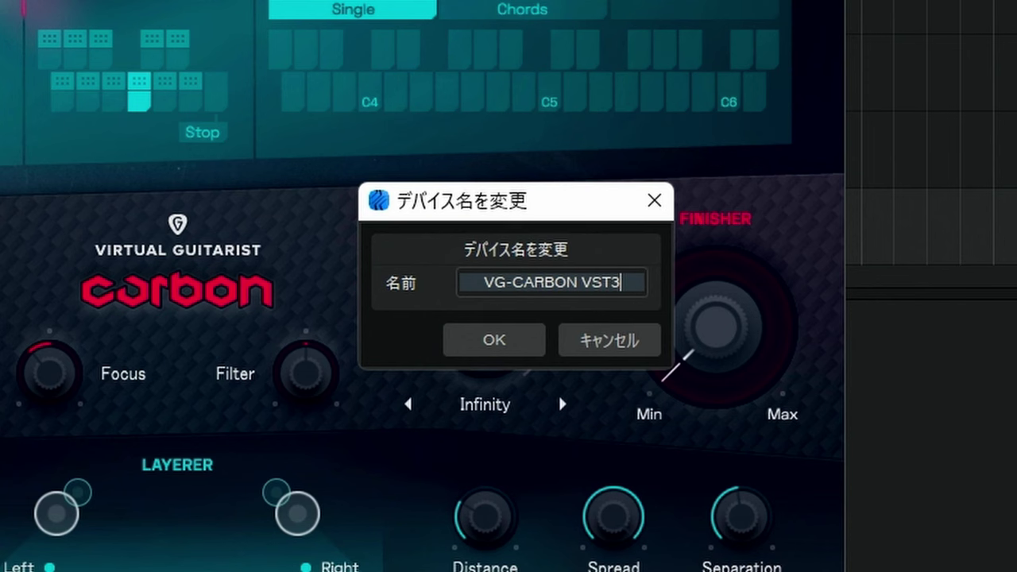
{"action": "key", "text": "Return"}
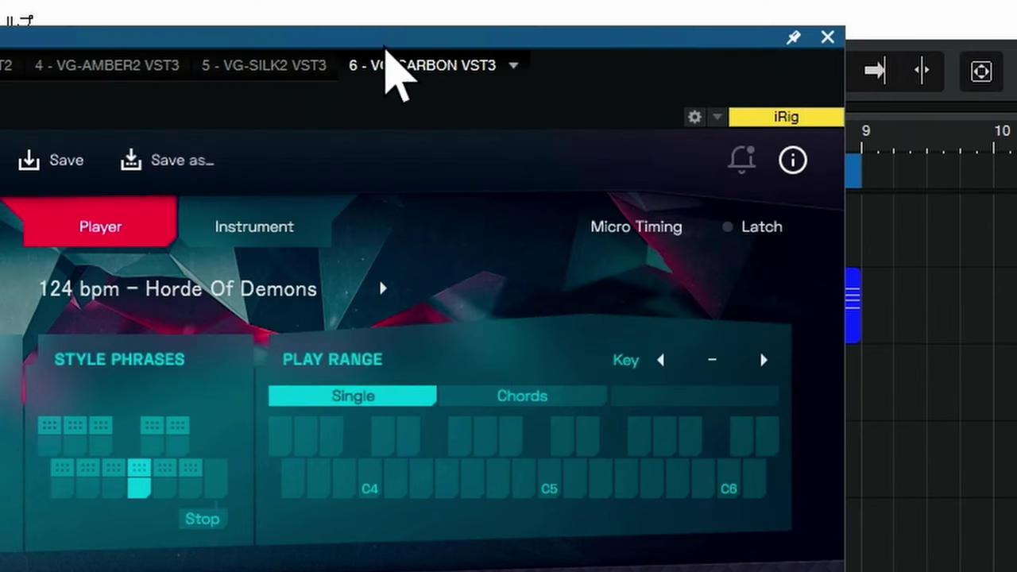
{"action": "left_click", "coordinate": [828, 37]}
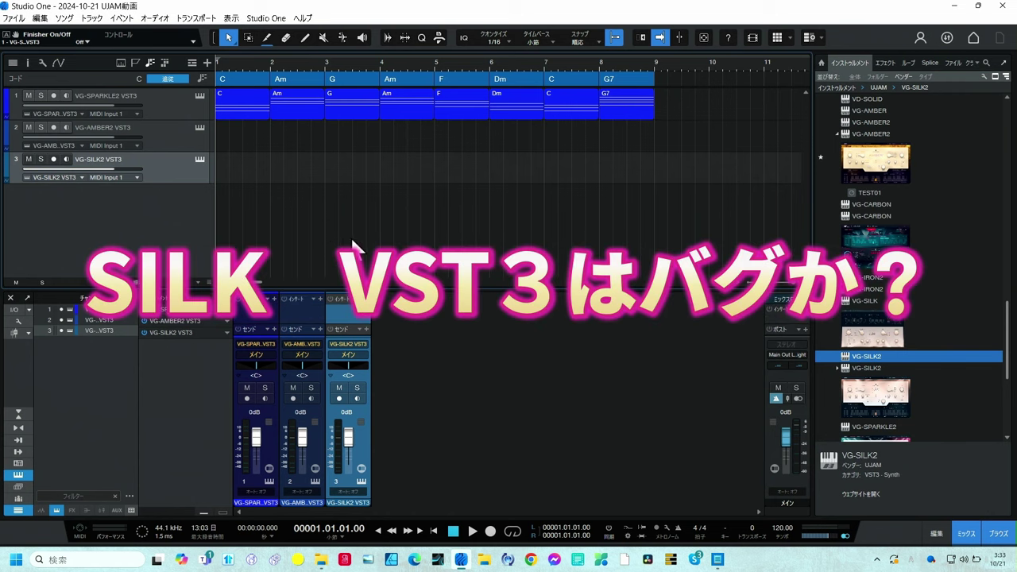
Inspect the VG-SILK2 VST3 instrument window, close it, and play the song for a few bars with the tracks empty
{"action": "left_click", "coordinate": [202, 159]}
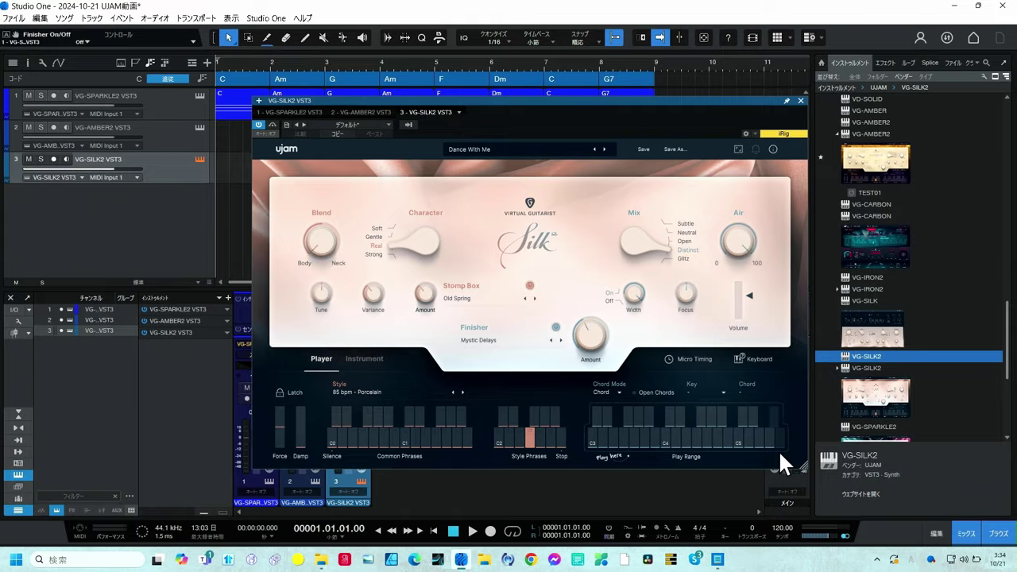
{"action": "left_click", "coordinate": [800, 100]}
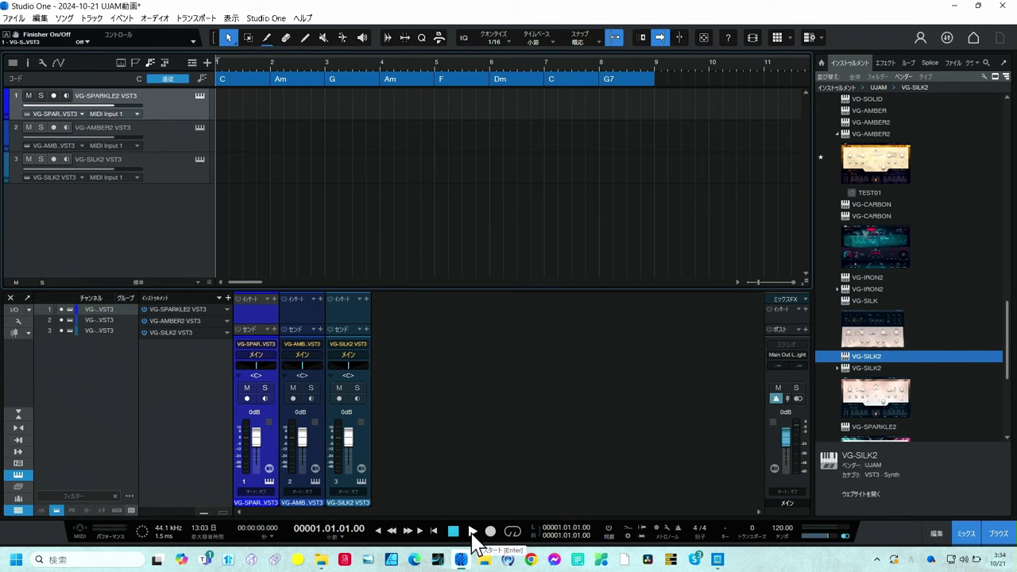
{"action": "left_click", "coordinate": [473, 532]}
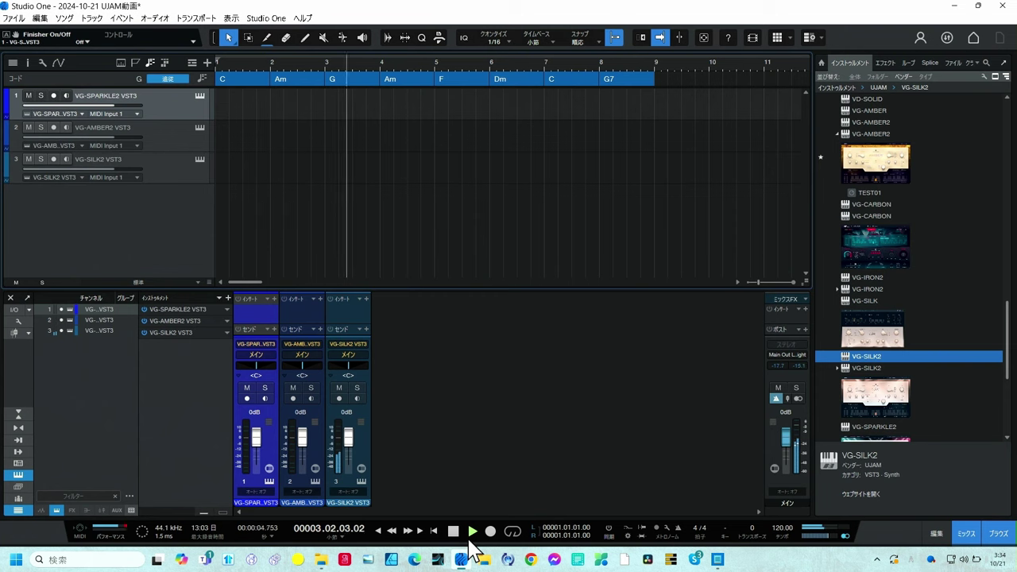
{"action": "left_click", "coordinate": [469, 538]}
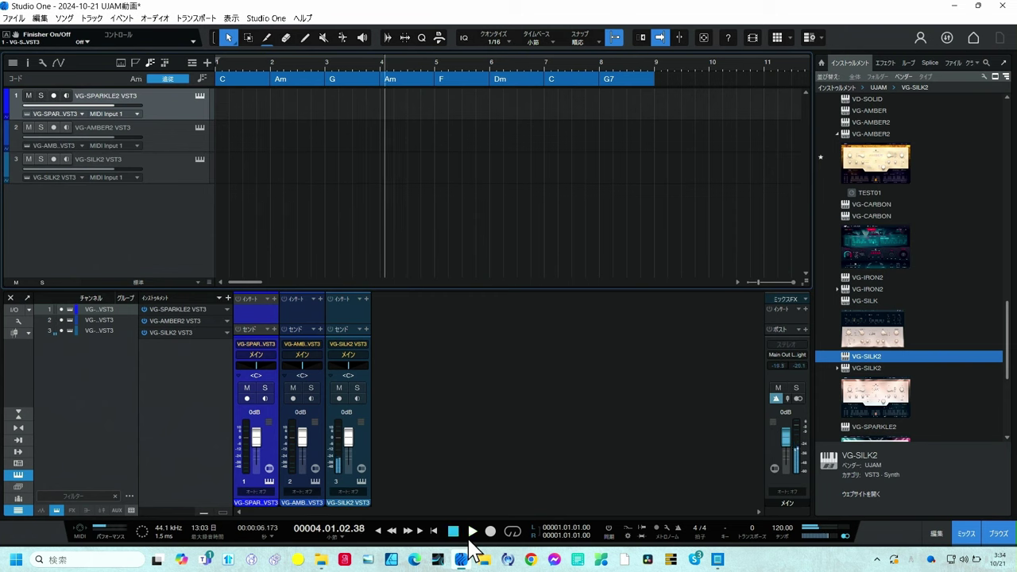
Switch to the UJAM app and filter the product list to My Products
{"action": "mouse_move", "coordinate": [472, 550]}
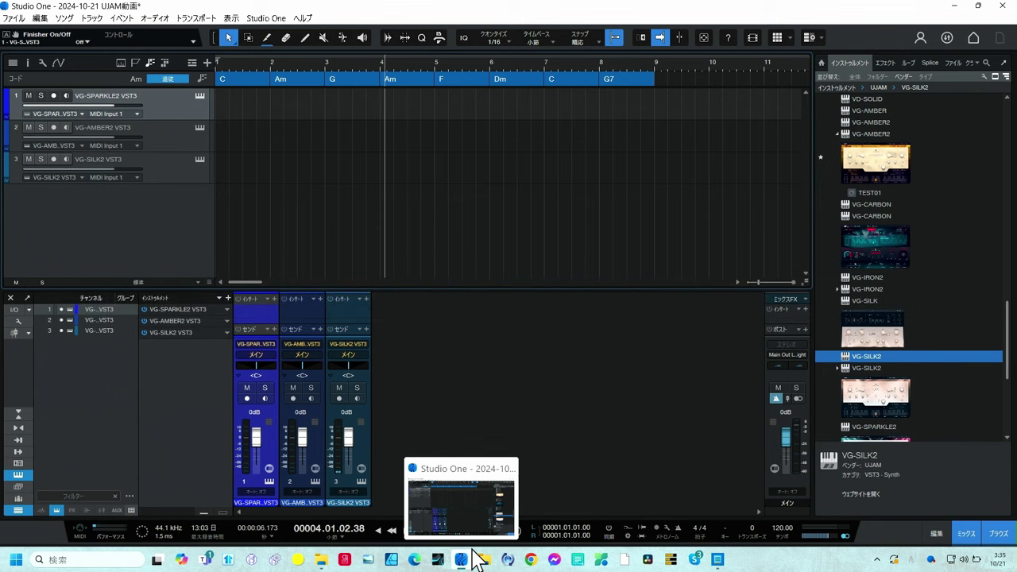
{"action": "left_click", "coordinate": [11, 563]}
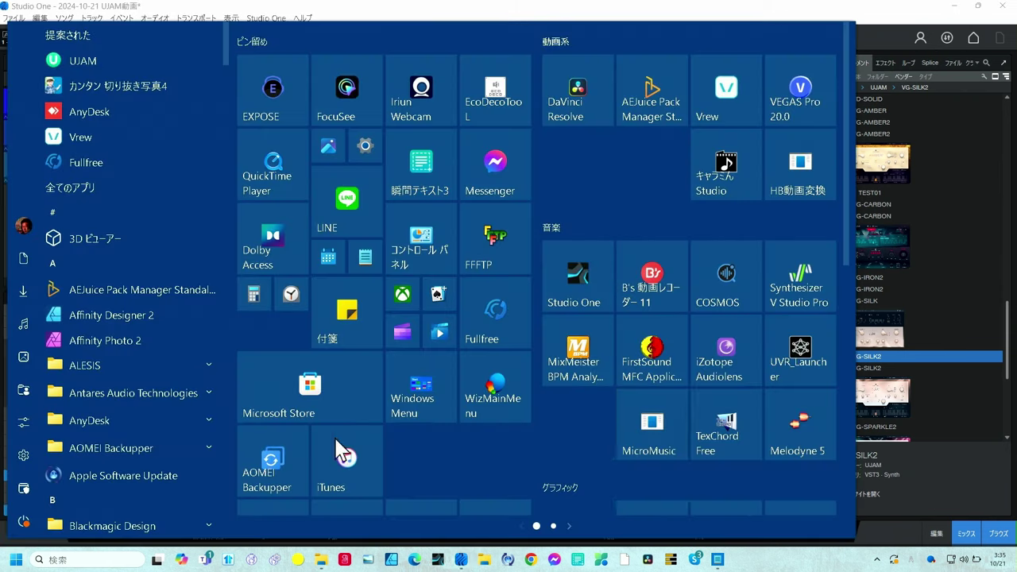
{"action": "left_click", "coordinate": [569, 526]}
{"action": "left_click", "coordinate": [604, 137]}
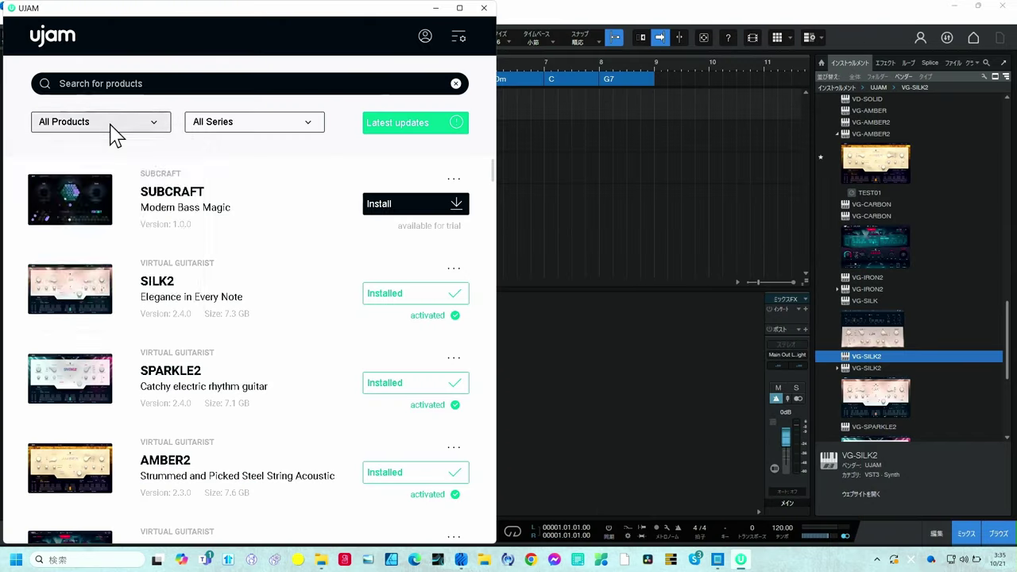
{"action": "left_click", "coordinate": [109, 126]}
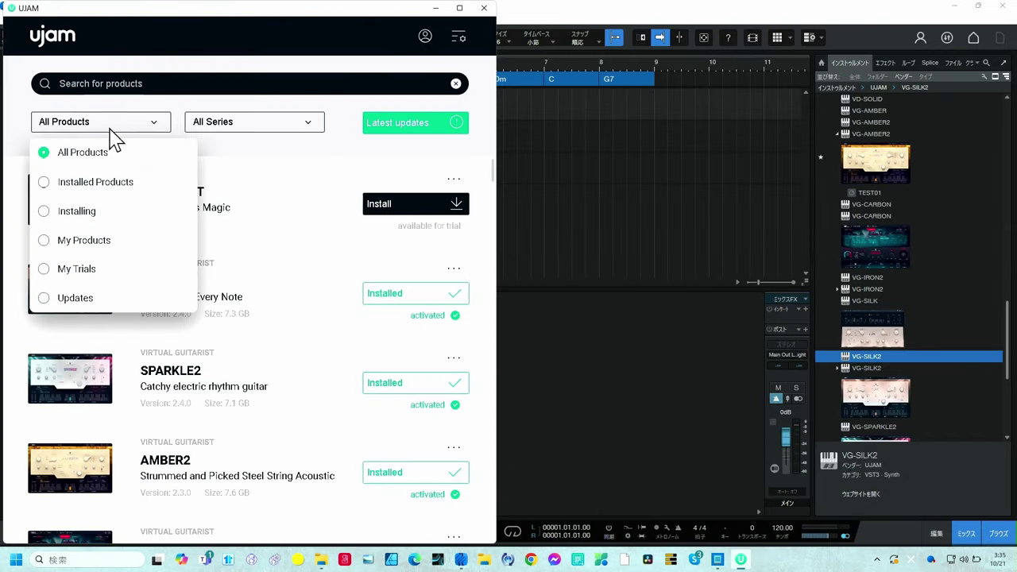
{"action": "left_click", "coordinate": [79, 243]}
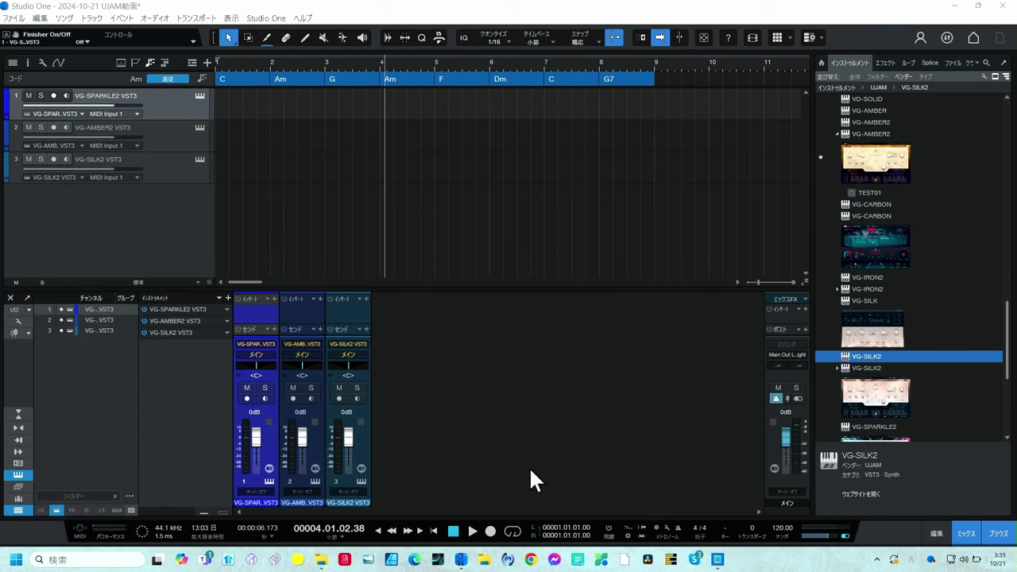
Return the Studio One song to its start and play it again
{"action": "left_click", "coordinate": [434, 531]}
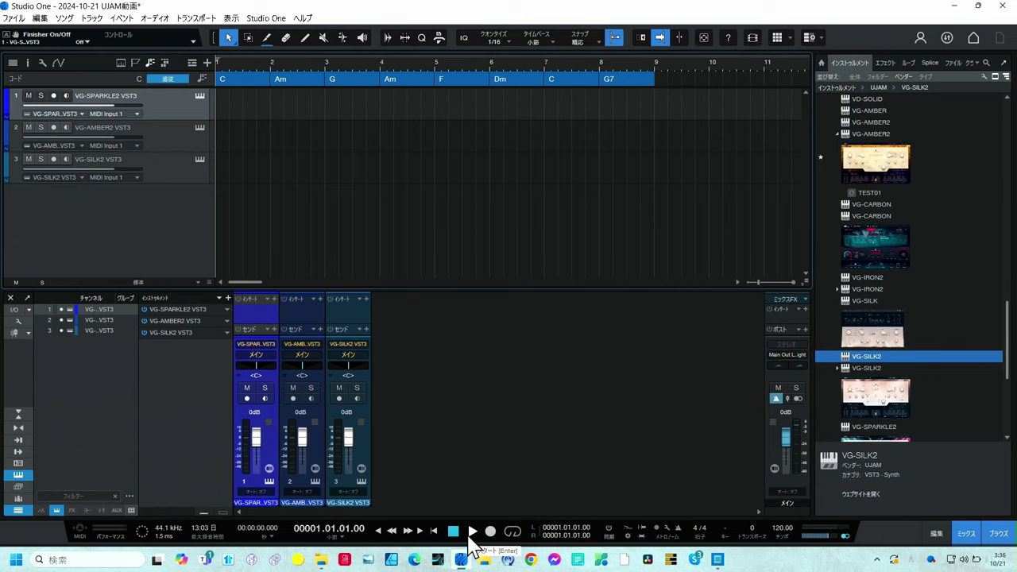
{"action": "left_click", "coordinate": [472, 531]}
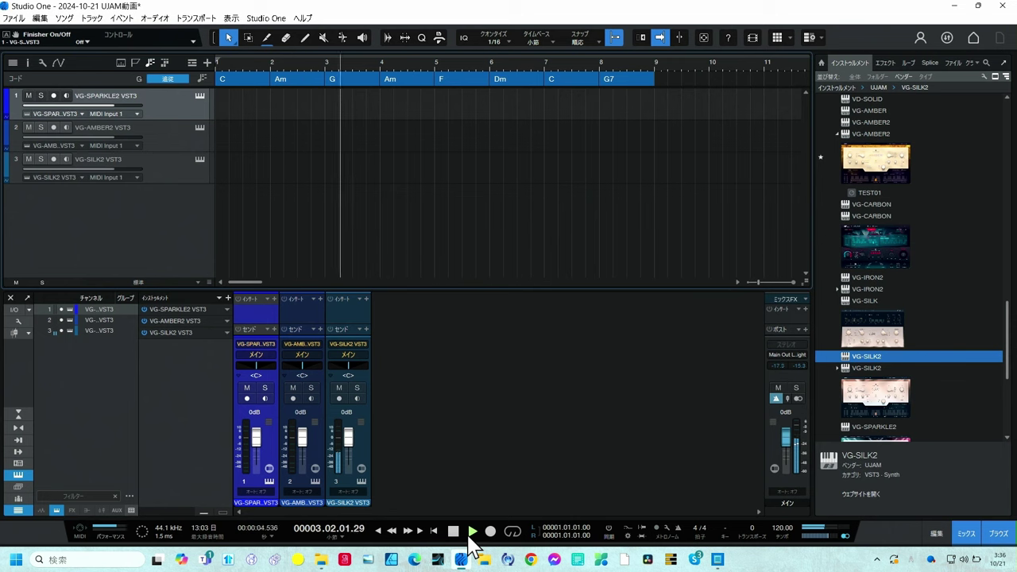
Stop playback and delete the VG-SILK2 VST3 track together with its instrument
{"action": "key", "text": "space"}
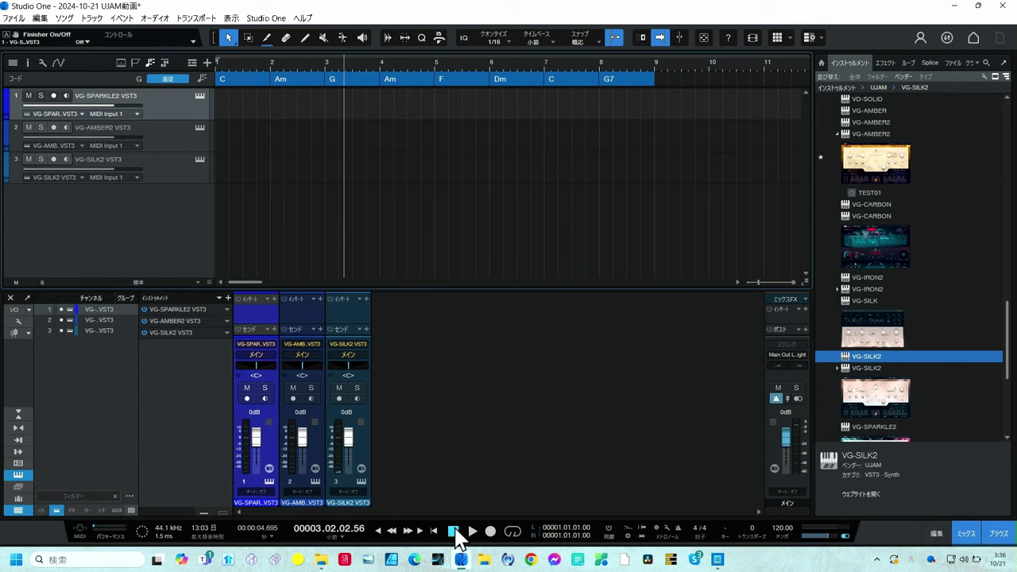
{"action": "right_click", "coordinate": [168, 166]}
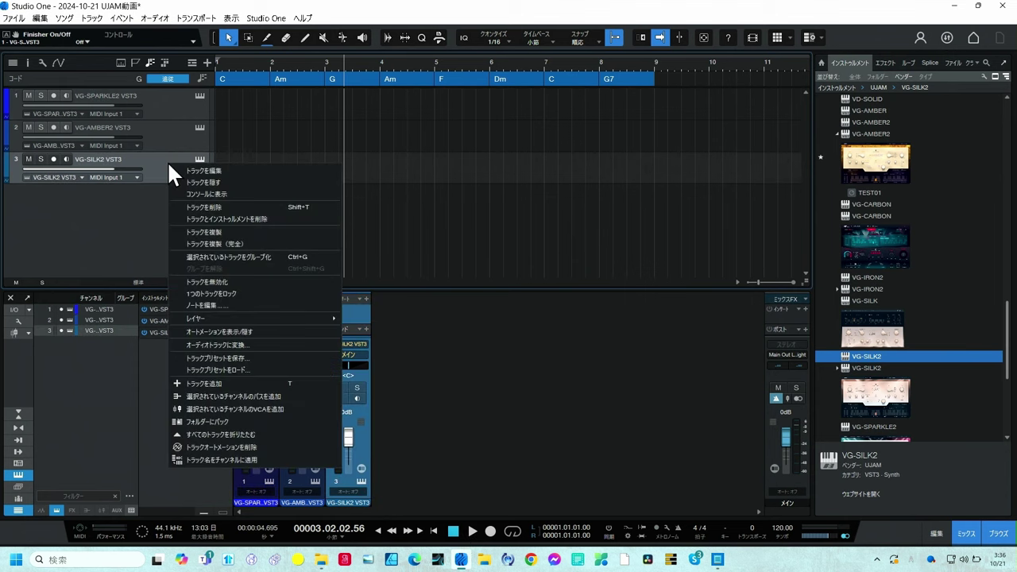
{"action": "left_click", "coordinate": [191, 219]}
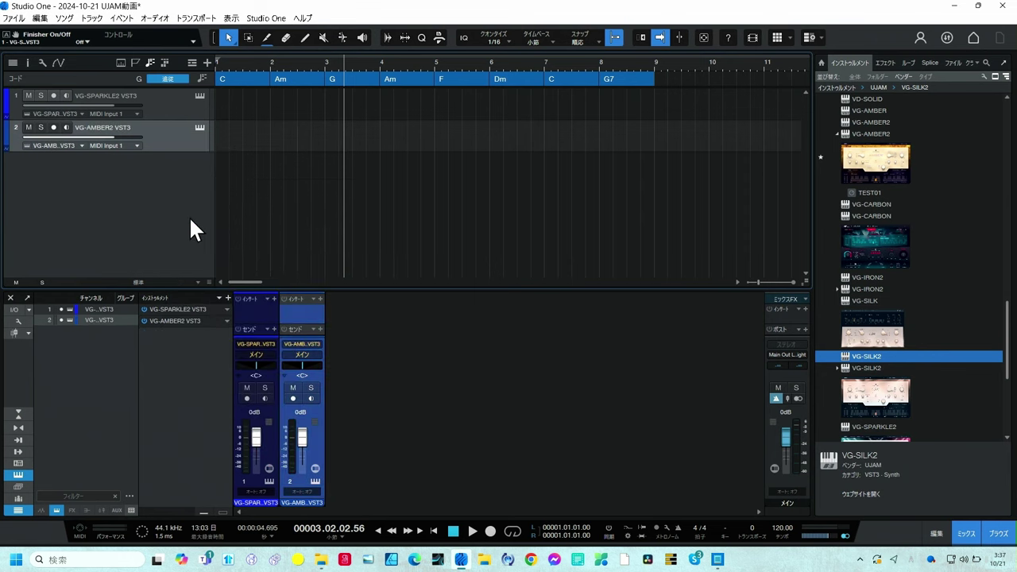
Add VG-IRON2 as a new instrument track, close its plug-in window and play the song from the start
{"action": "left_click", "coordinate": [866, 221]}
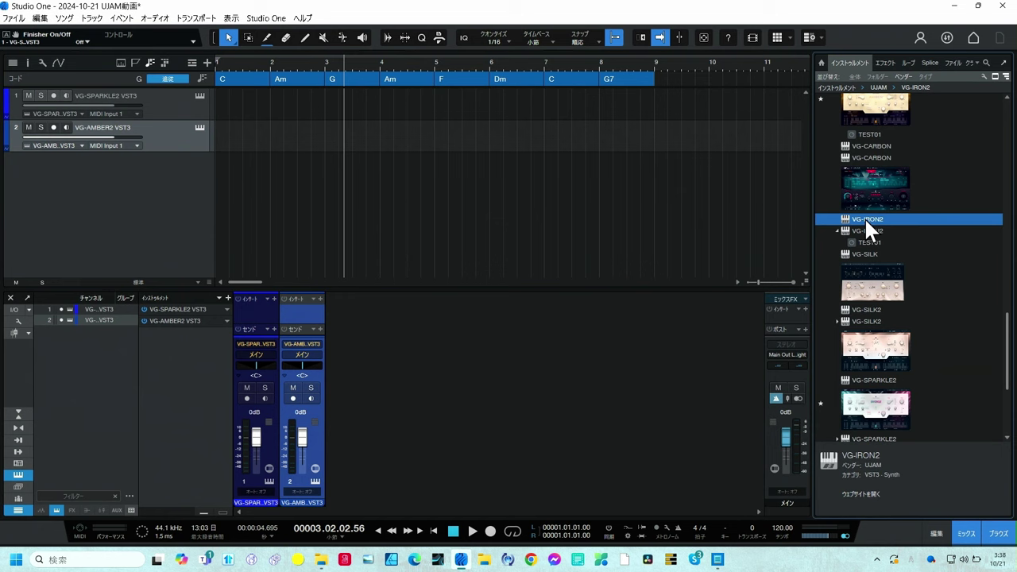
{"action": "left_click_drag", "start_coordinate": [866, 222], "coordinate": [137, 211]}
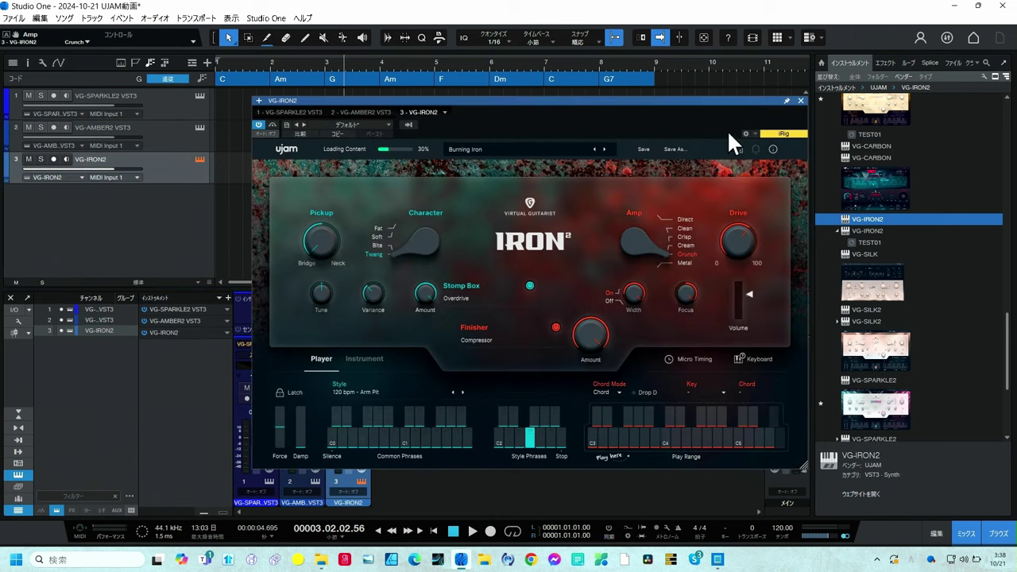
{"action": "left_click", "coordinate": [800, 101]}
{"action": "left_click", "coordinate": [433, 531]}
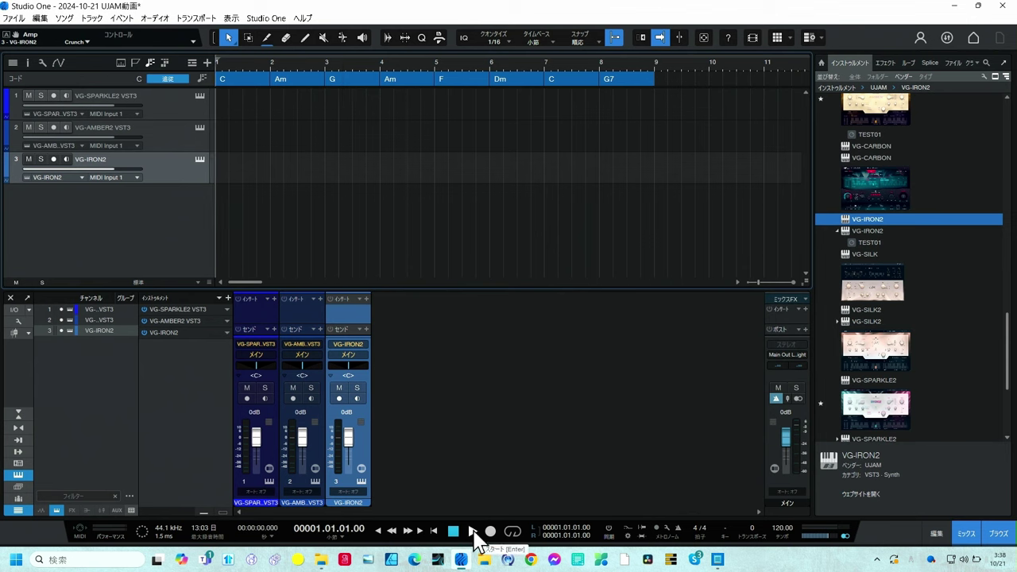
{"action": "left_click", "coordinate": [474, 533]}
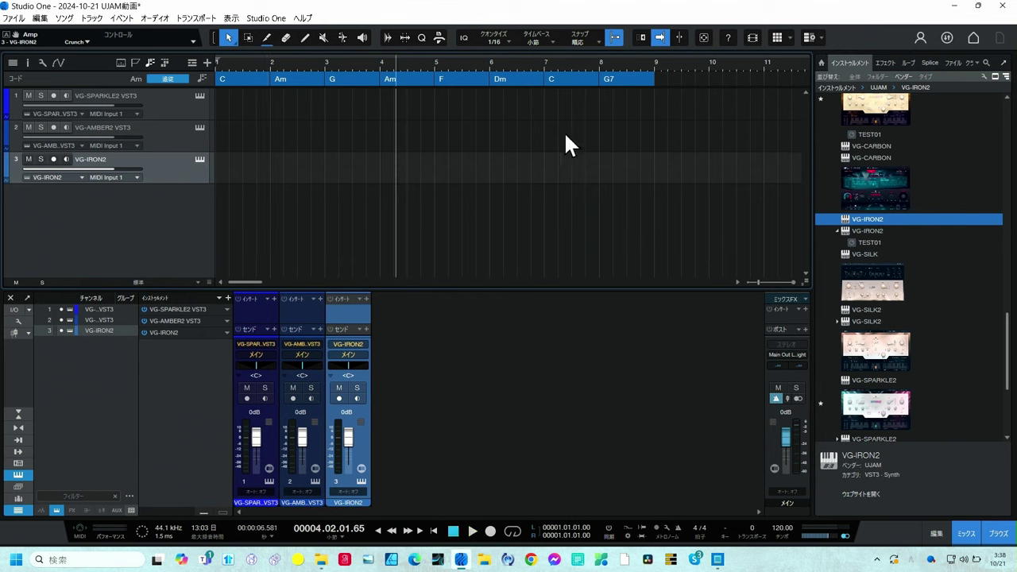
Copy all eight chord events from the VG-SPARKLE2 VST3 track onto the VG-AMBER2 VST3 and VG-IRON2 tracks
{"action": "left_click_drag", "start_coordinate": [655, 97], "coordinate": [245, 95]}
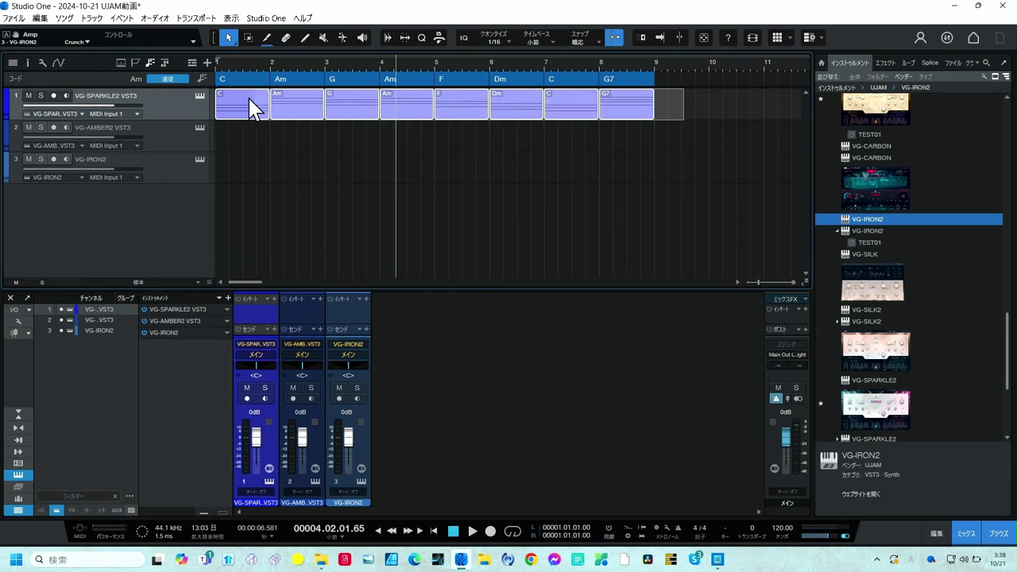
{"action": "left_click_drag", "start_coordinate": [229, 98], "coordinate": [228, 162]}
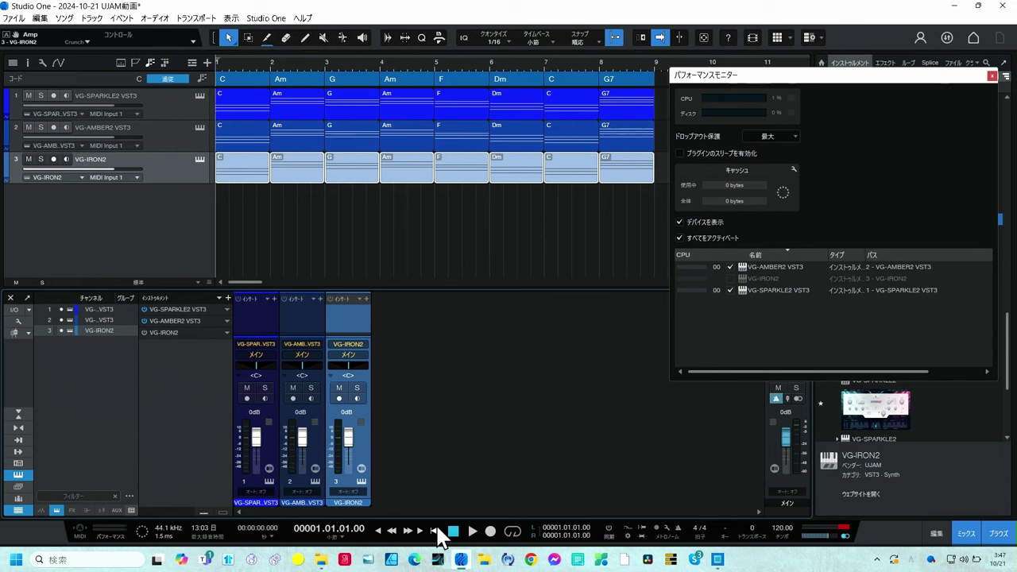
Activate the VG-IRON2 instrument and play all three tracks for a few bars to observe the CPU load, then stop
{"action": "left_click", "coordinate": [144, 333]}
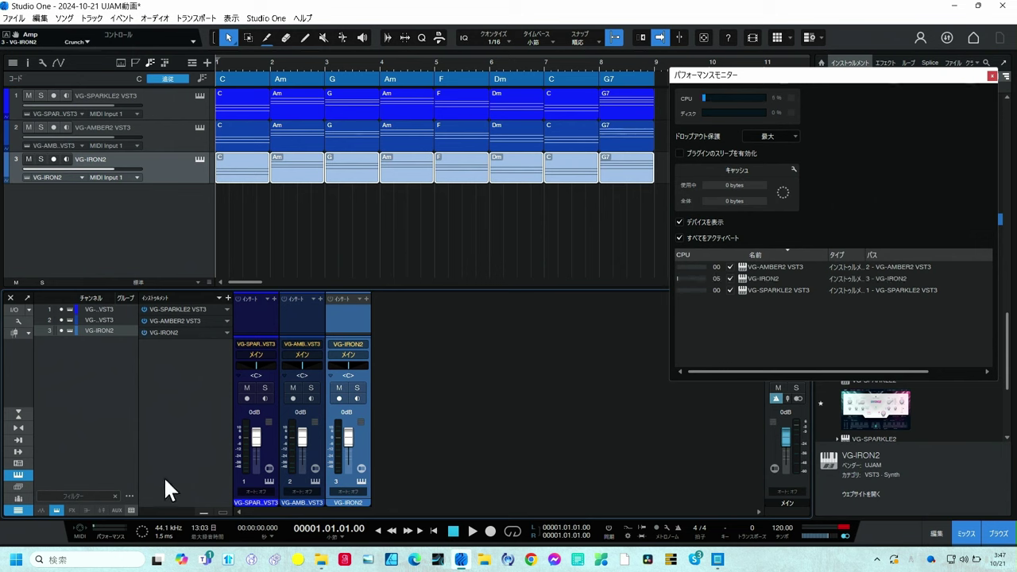
{"action": "left_click", "coordinate": [473, 531]}
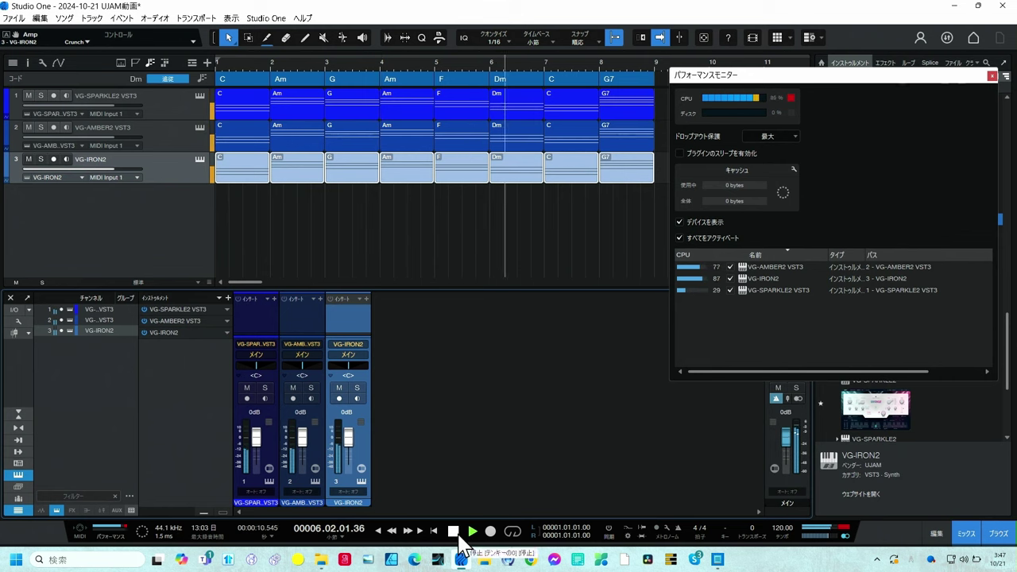
{"action": "left_click", "coordinate": [455, 532]}
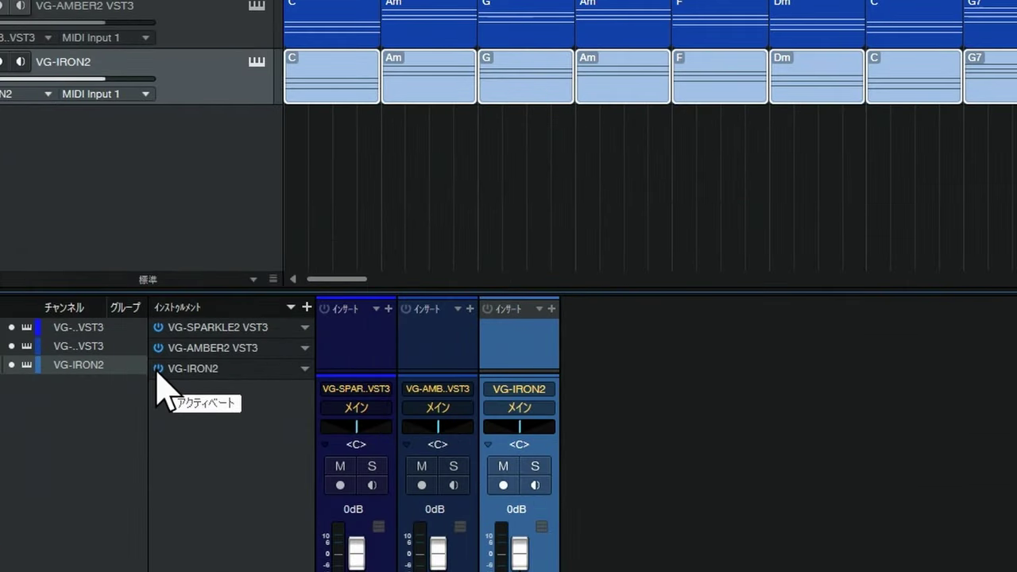
Deactivate the VG-IRON2 instrument and play the song from the start
{"action": "left_click", "coordinate": [144, 333]}
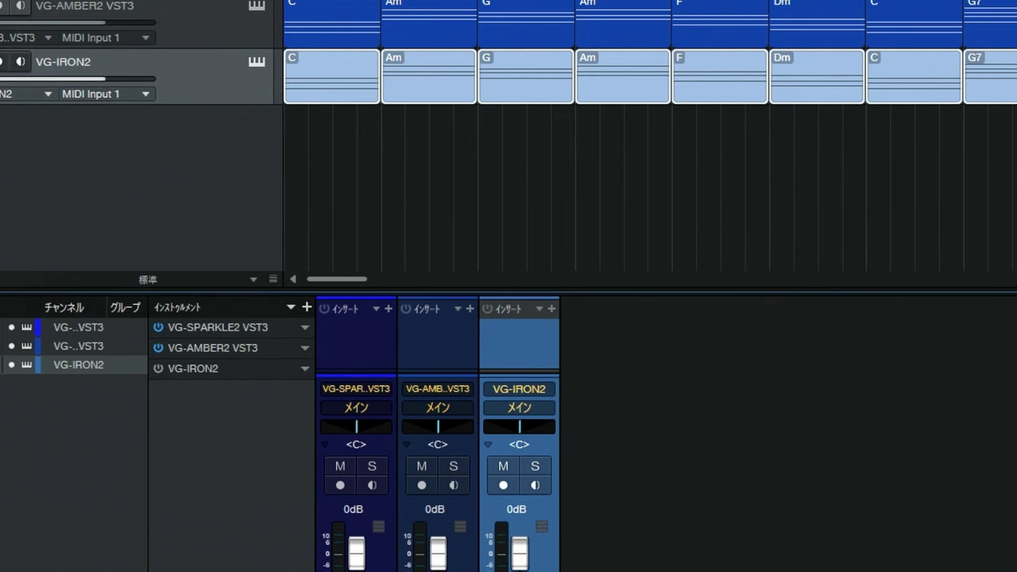
{"action": "key", "text": "comma"}
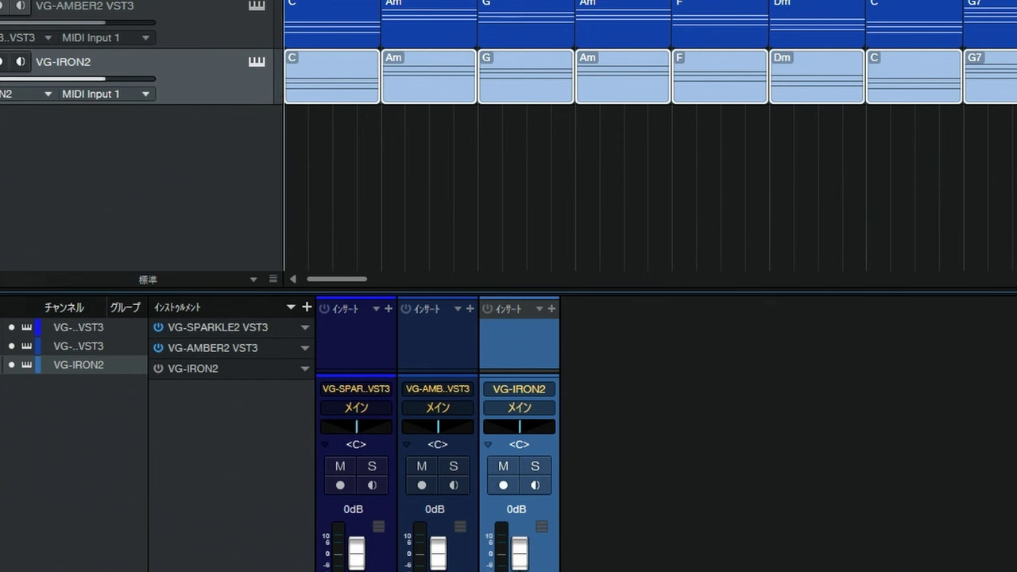
{"action": "key", "text": "space"}
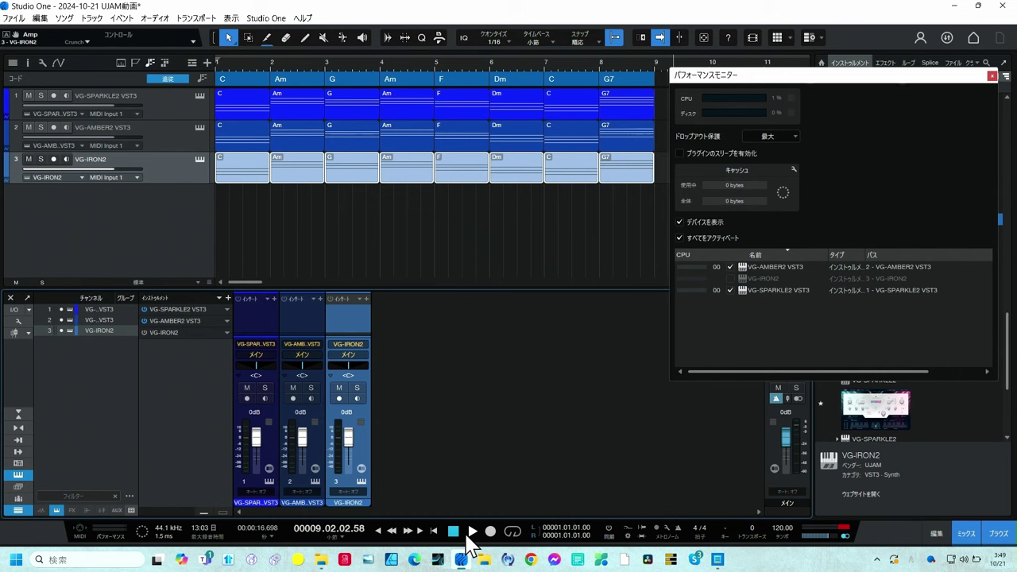
Audition VG-AMBER2 VST3 with a held chord, set its style to 112 bpm - Be With Me, switch Latch off and close the window
{"action": "left_click", "coordinate": [199, 127]}
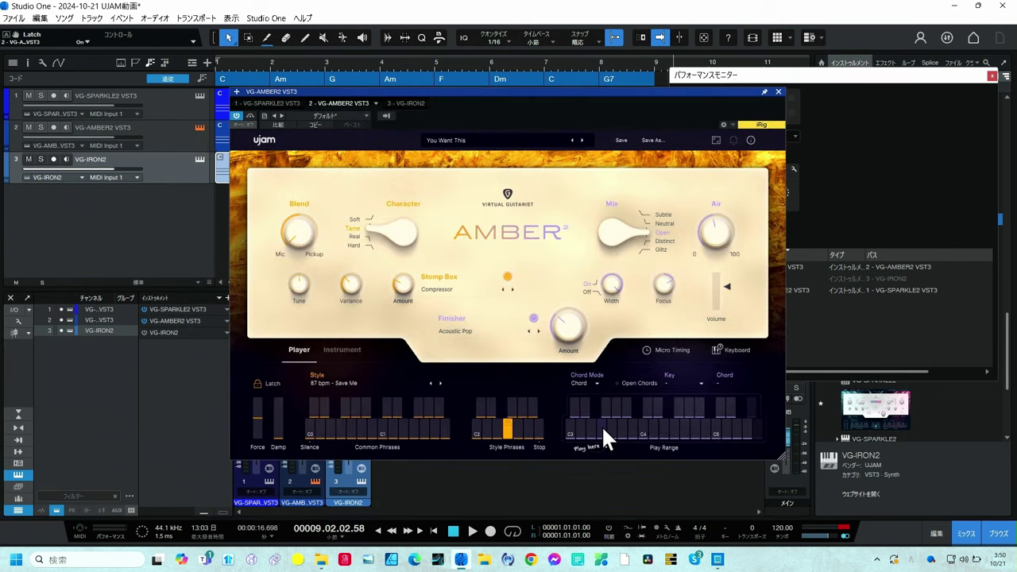
{"action": "left_click", "coordinate": [603, 430]}
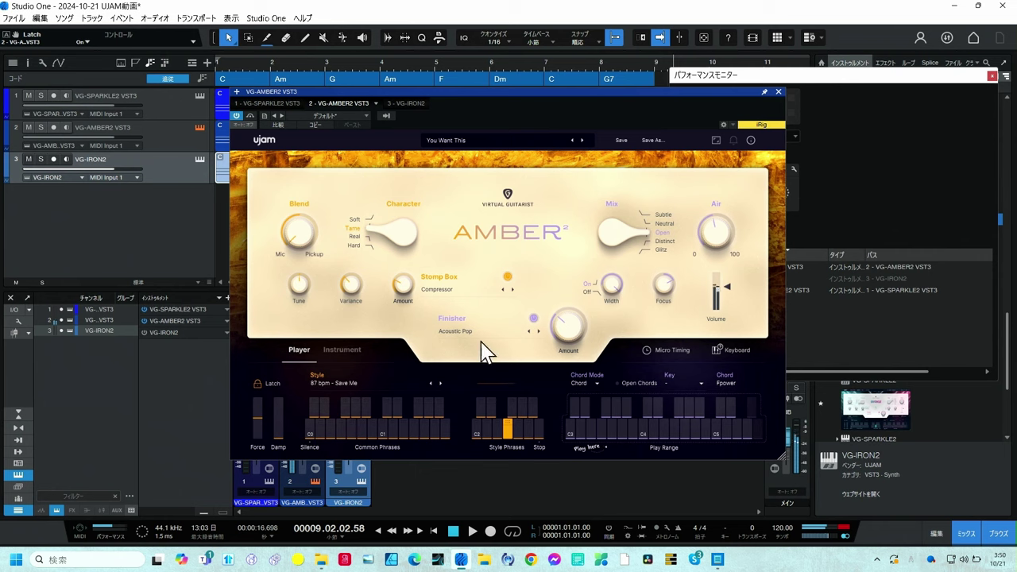
{"action": "left_click", "coordinate": [440, 383]}
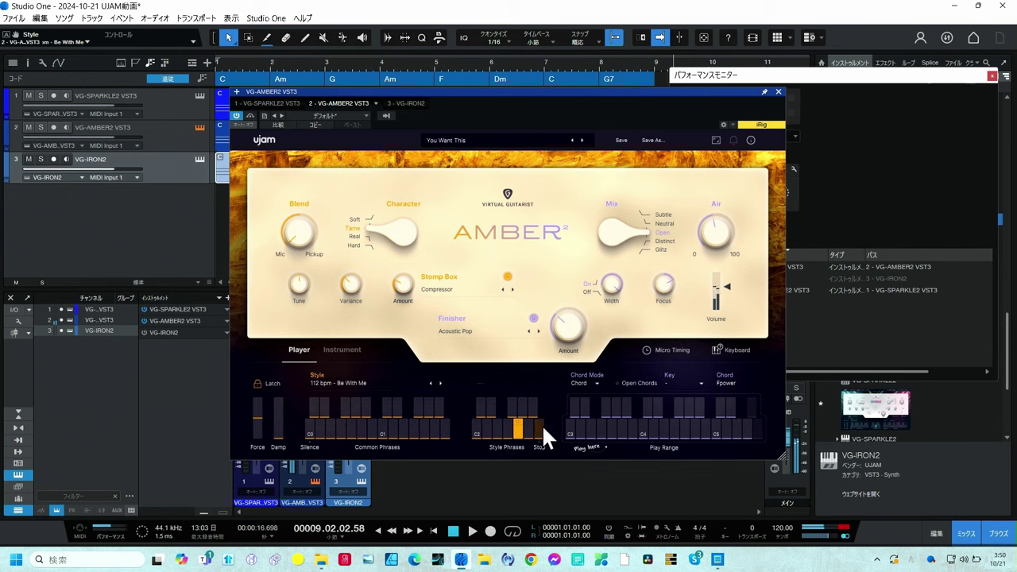
{"action": "left_click", "coordinate": [275, 385]}
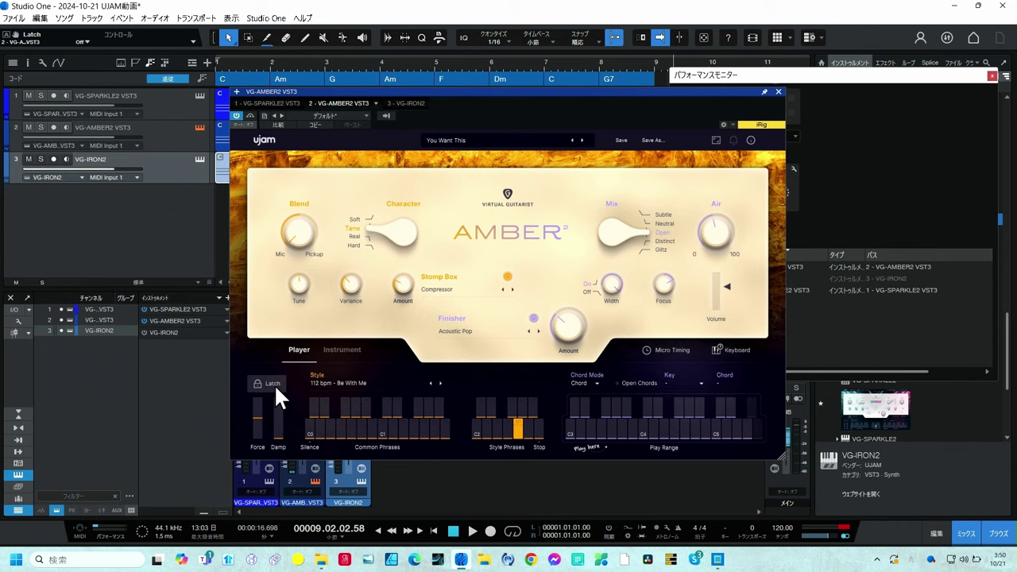
{"action": "left_click", "coordinate": [778, 90]}
Convert the VG-AMBER2 VST3 track to an audio track with its instrument removed, and play the song
{"action": "right_click", "coordinate": [183, 136]}
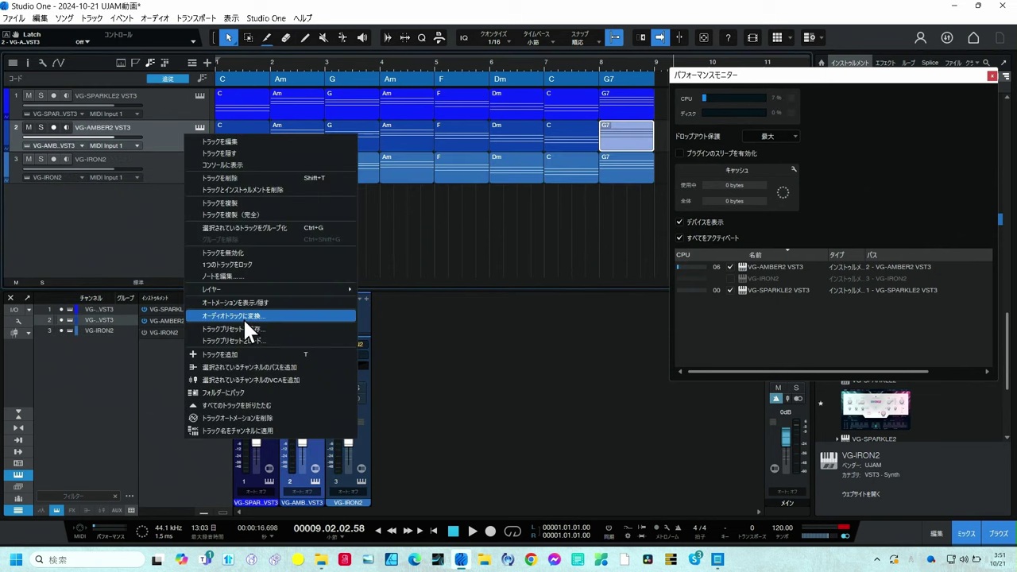
{"action": "left_click", "coordinate": [243, 318]}
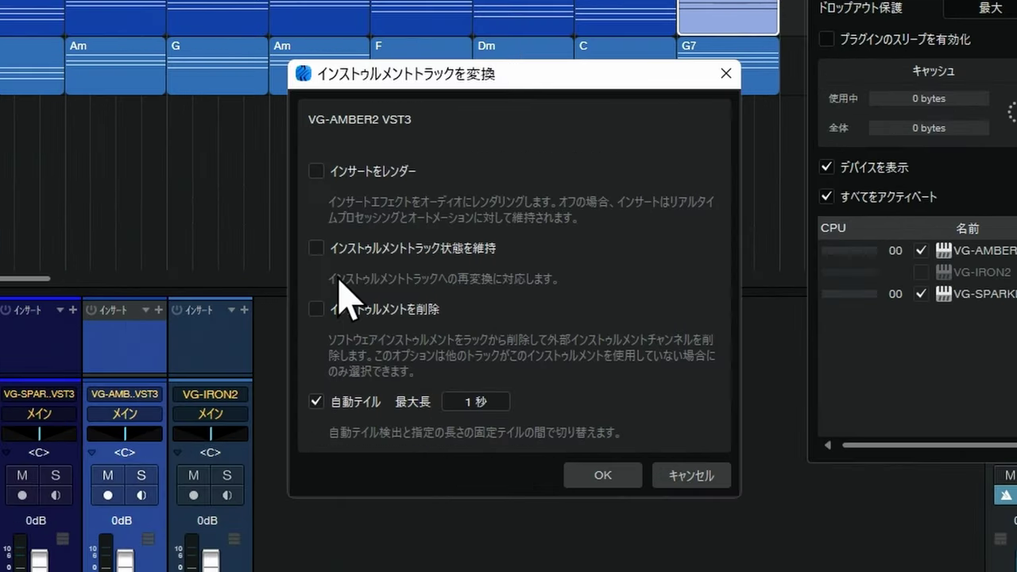
{"action": "left_click", "coordinate": [416, 224]}
{"action": "left_click", "coordinate": [381, 248]}
{"action": "left_click", "coordinate": [381, 248]}
{"action": "left_click", "coordinate": [382, 248]}
{"action": "left_click", "coordinate": [382, 248]}
{"action": "left_click", "coordinate": [379, 256]}
{"action": "left_click", "coordinate": [450, 248]}
{"action": "left_click", "coordinate": [334, 314]}
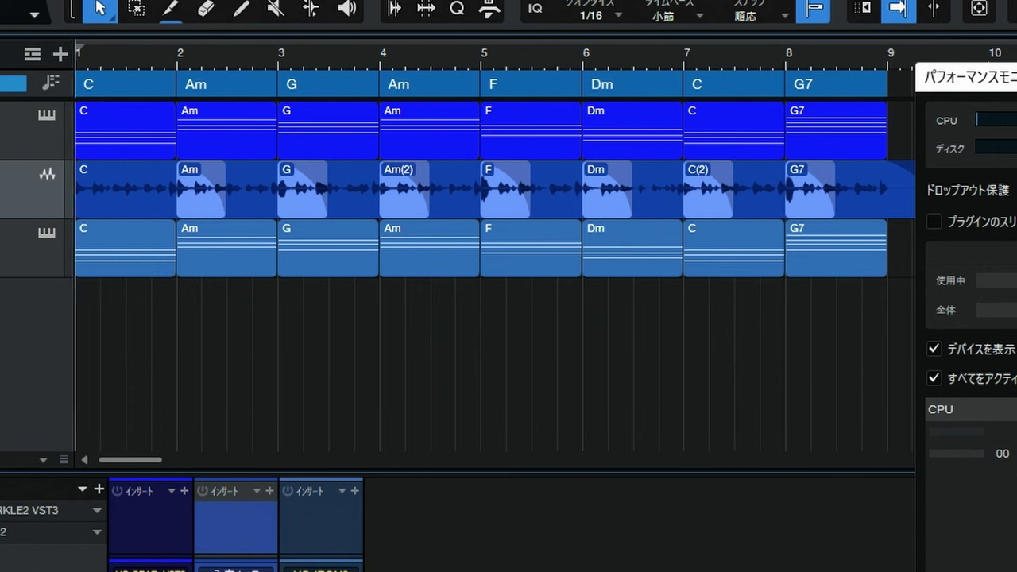
{"action": "key", "text": "space"}
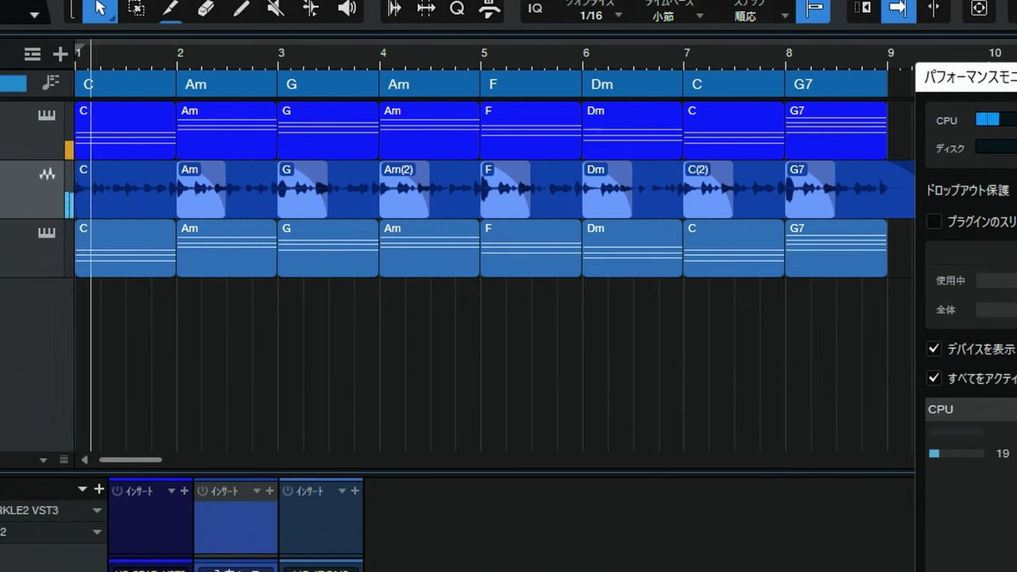